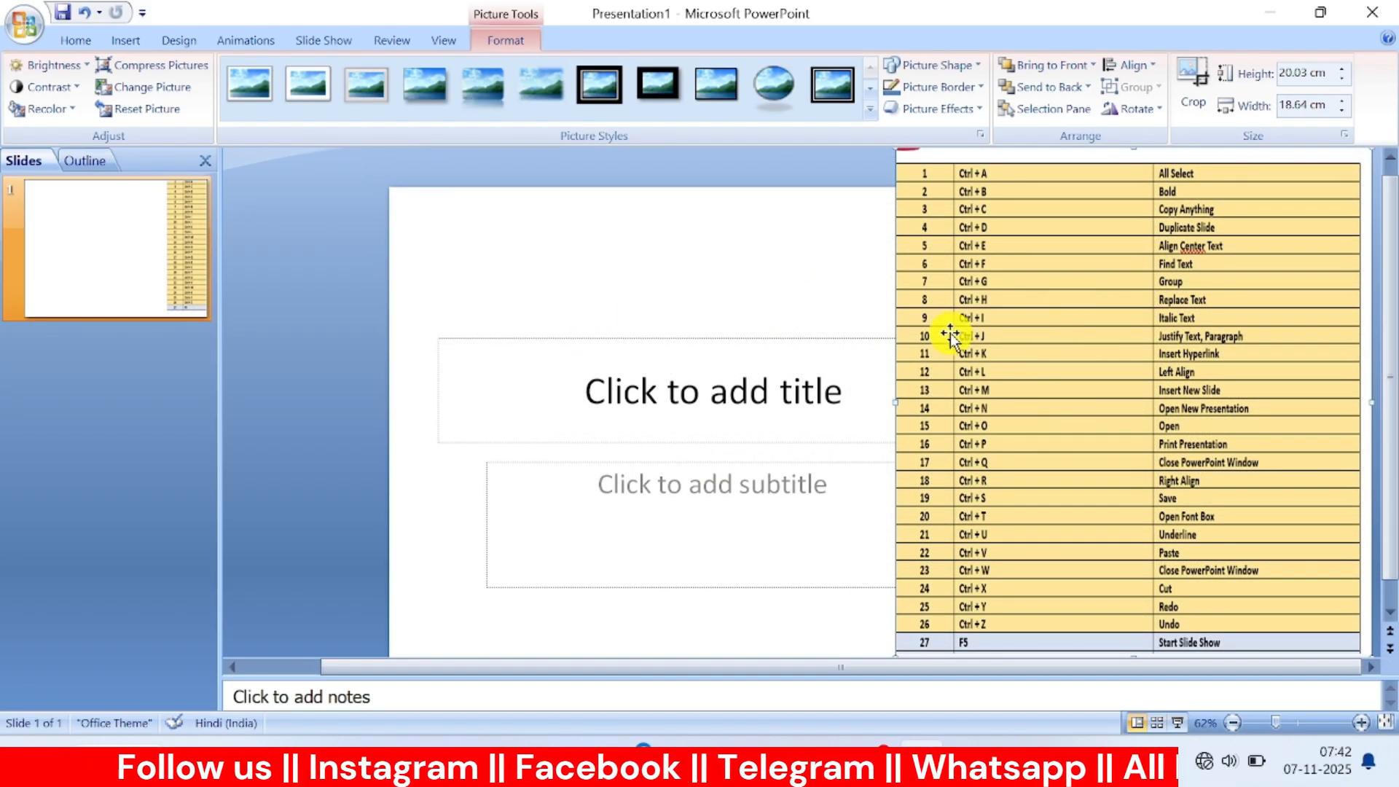
# - Activate the slide's empty title placeholder, then switch to Word and create a new blank document
pyautogui.click(510, 369)
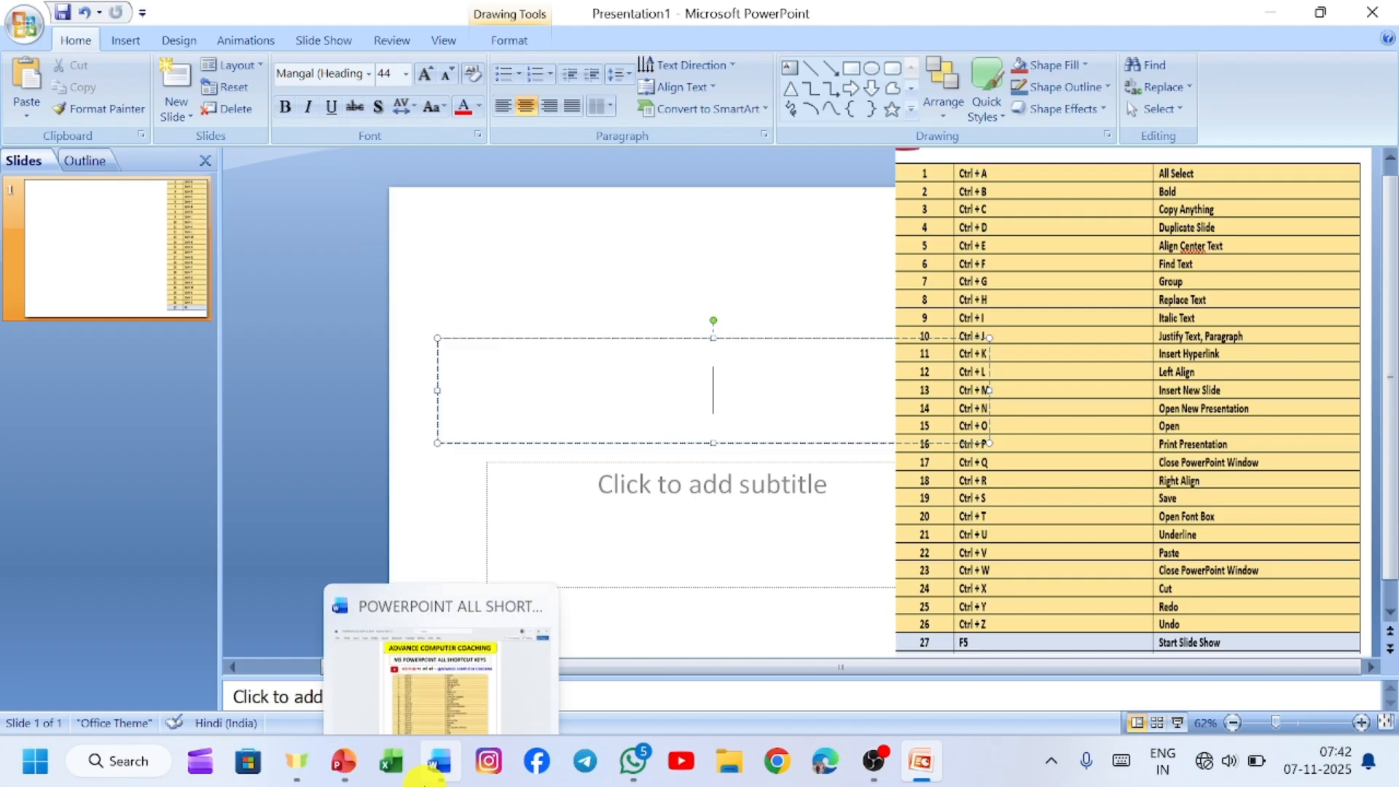
pyautogui.click(440, 761)
pyautogui.click(33, 72)
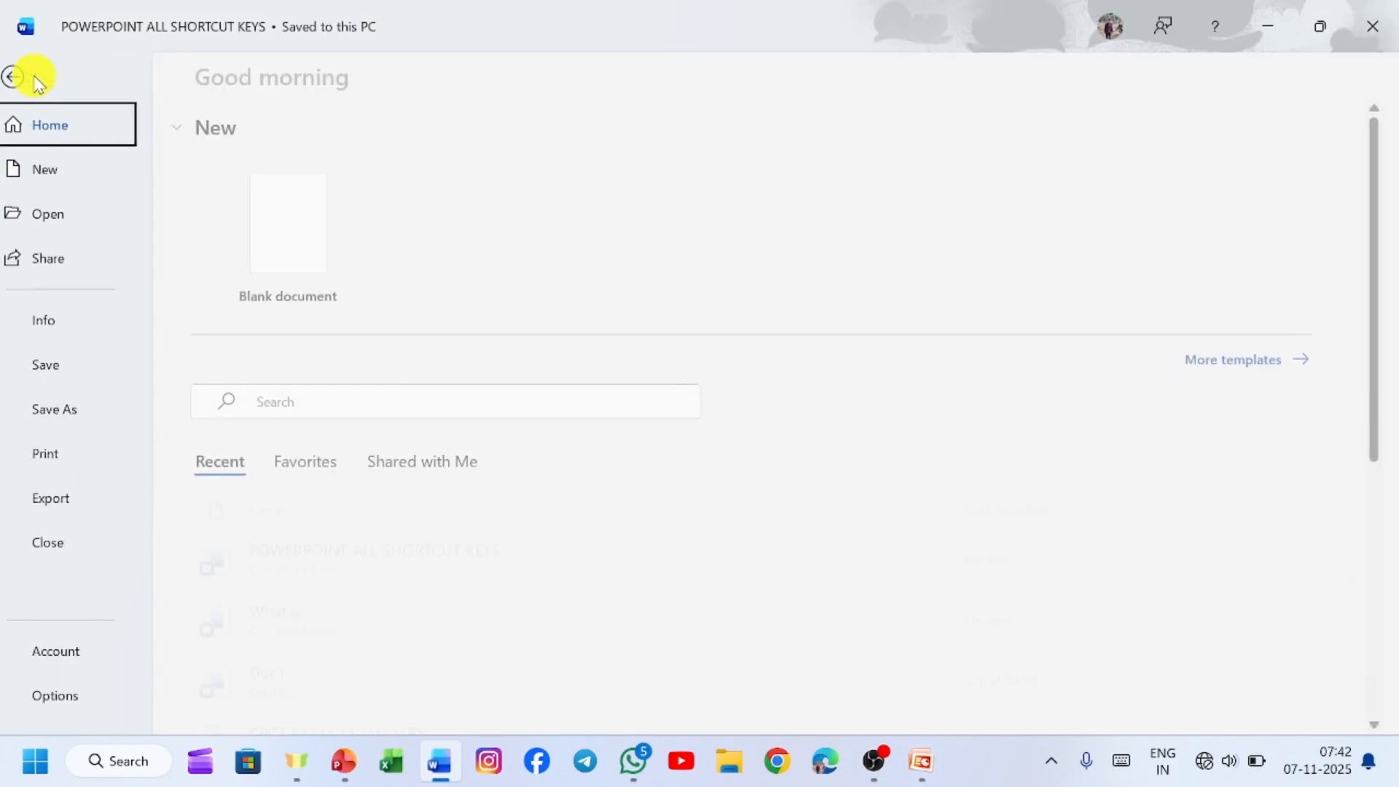
pyautogui.click(260, 222)
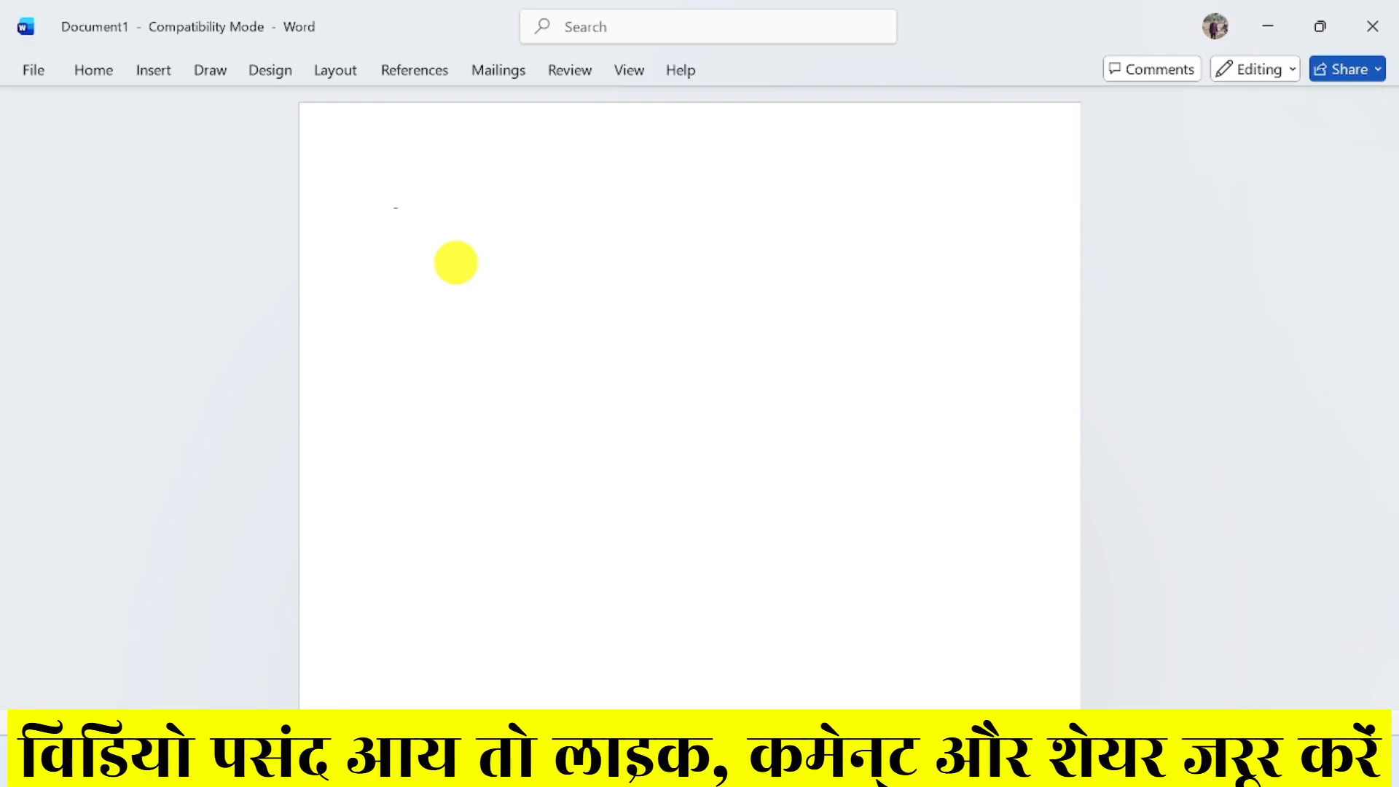
# - Generate sample text with =rand(2,2) and merge its two paragraphs into one
pyautogui.write('=')
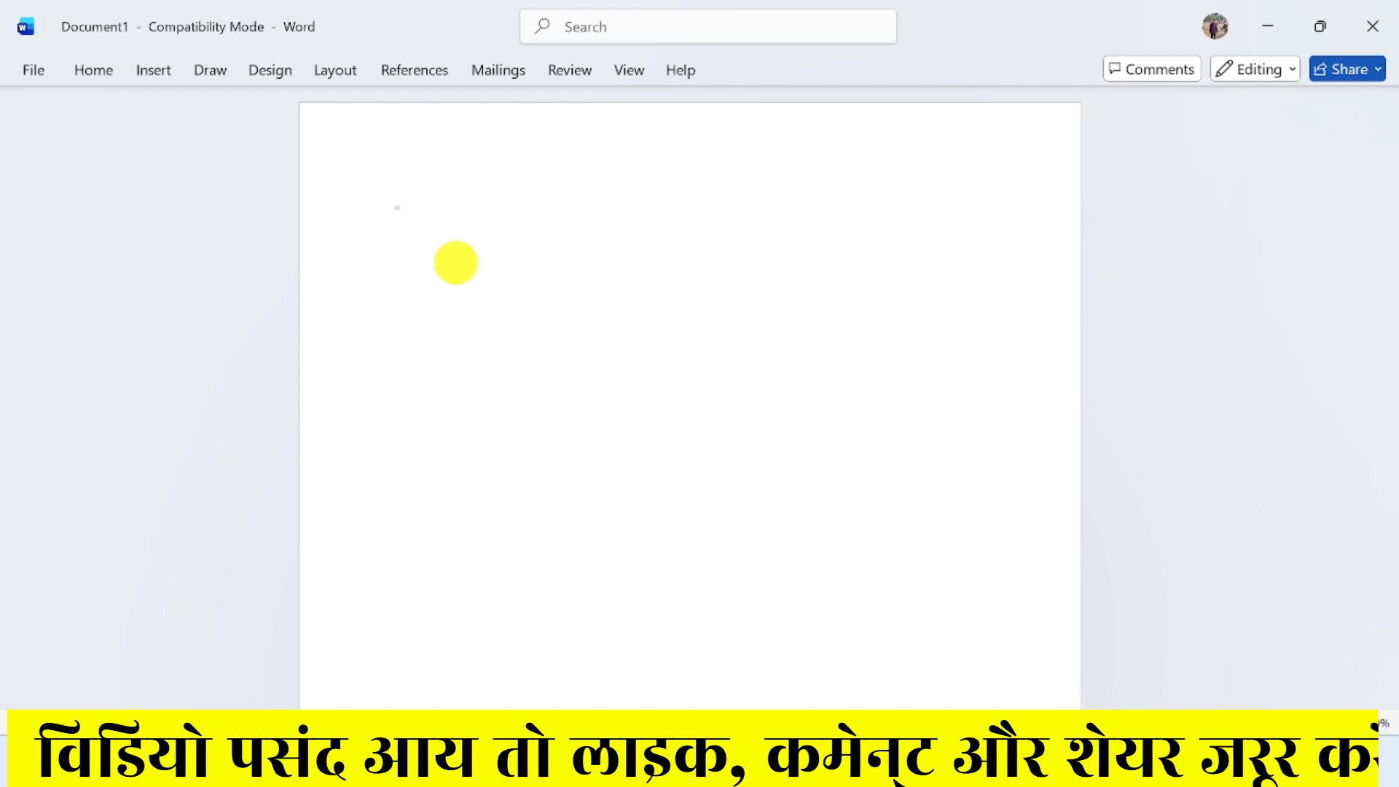
pyautogui.write('rand')
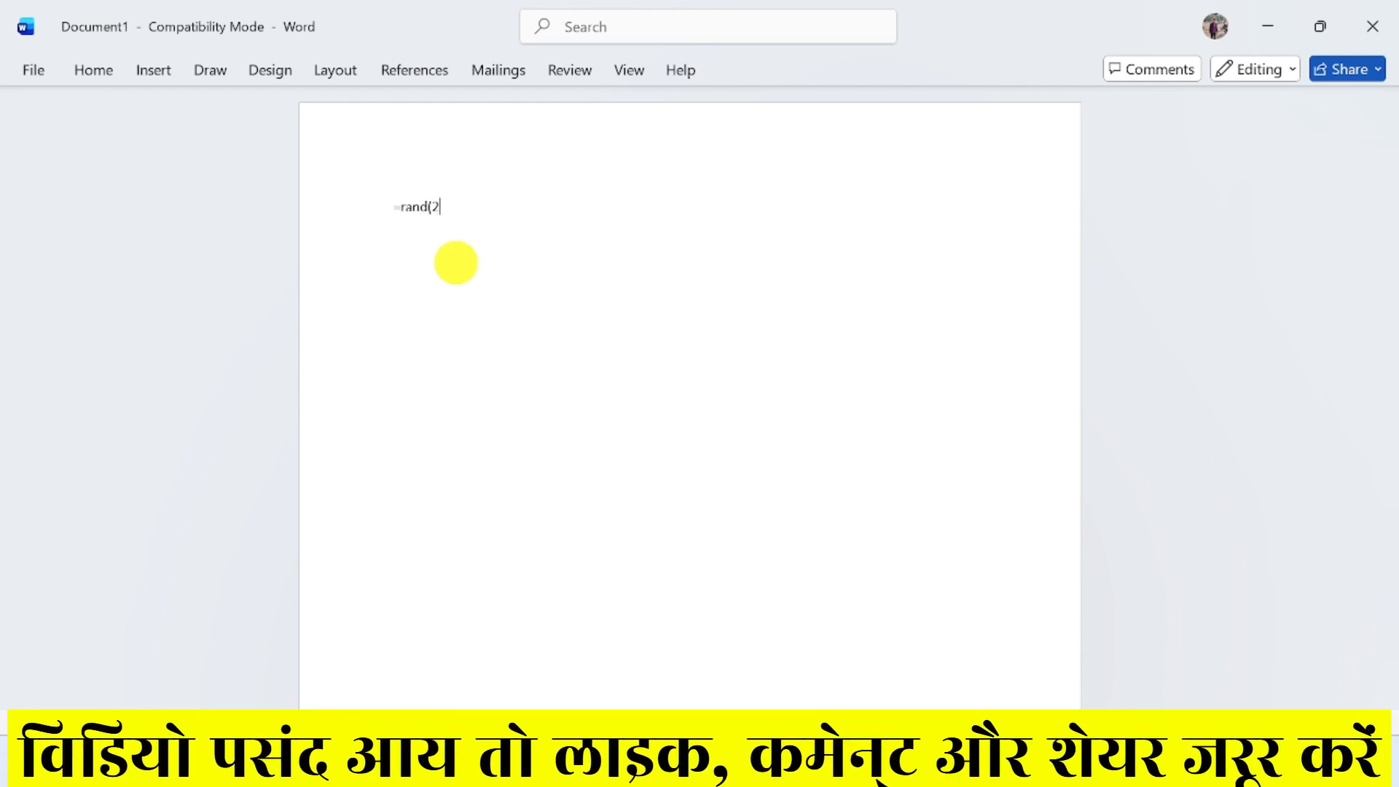
pyautogui.write('(2,2')
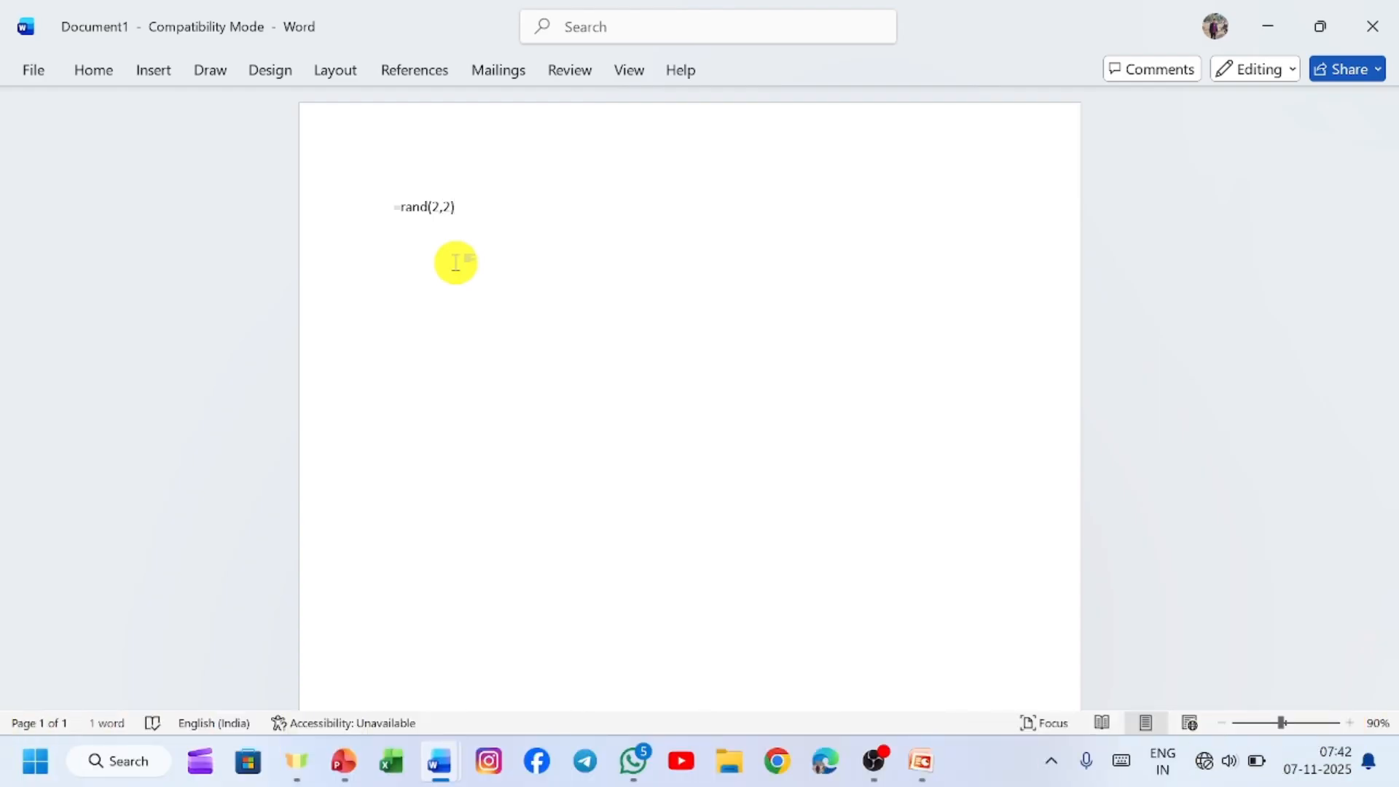
pyautogui.press('Return')
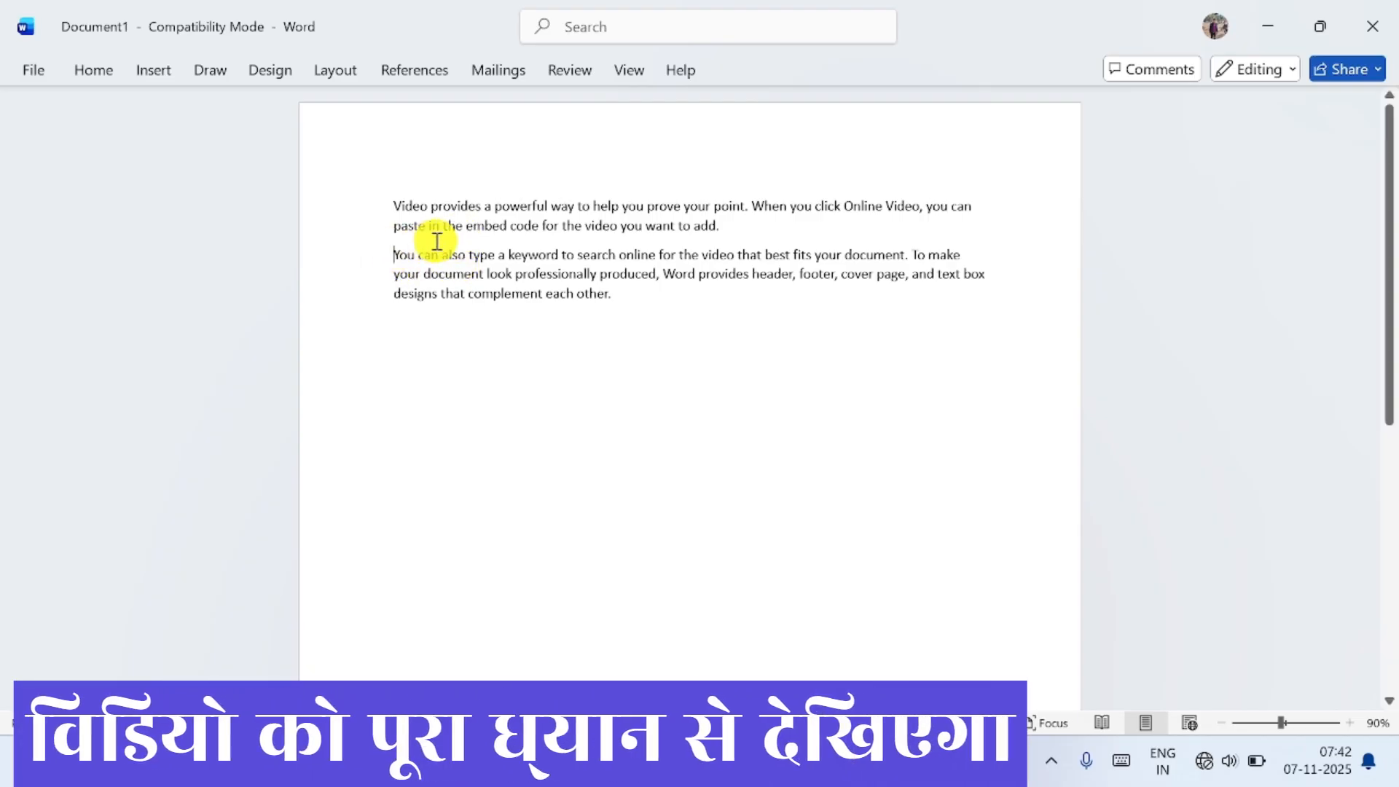
pyautogui.press('BackSpace')
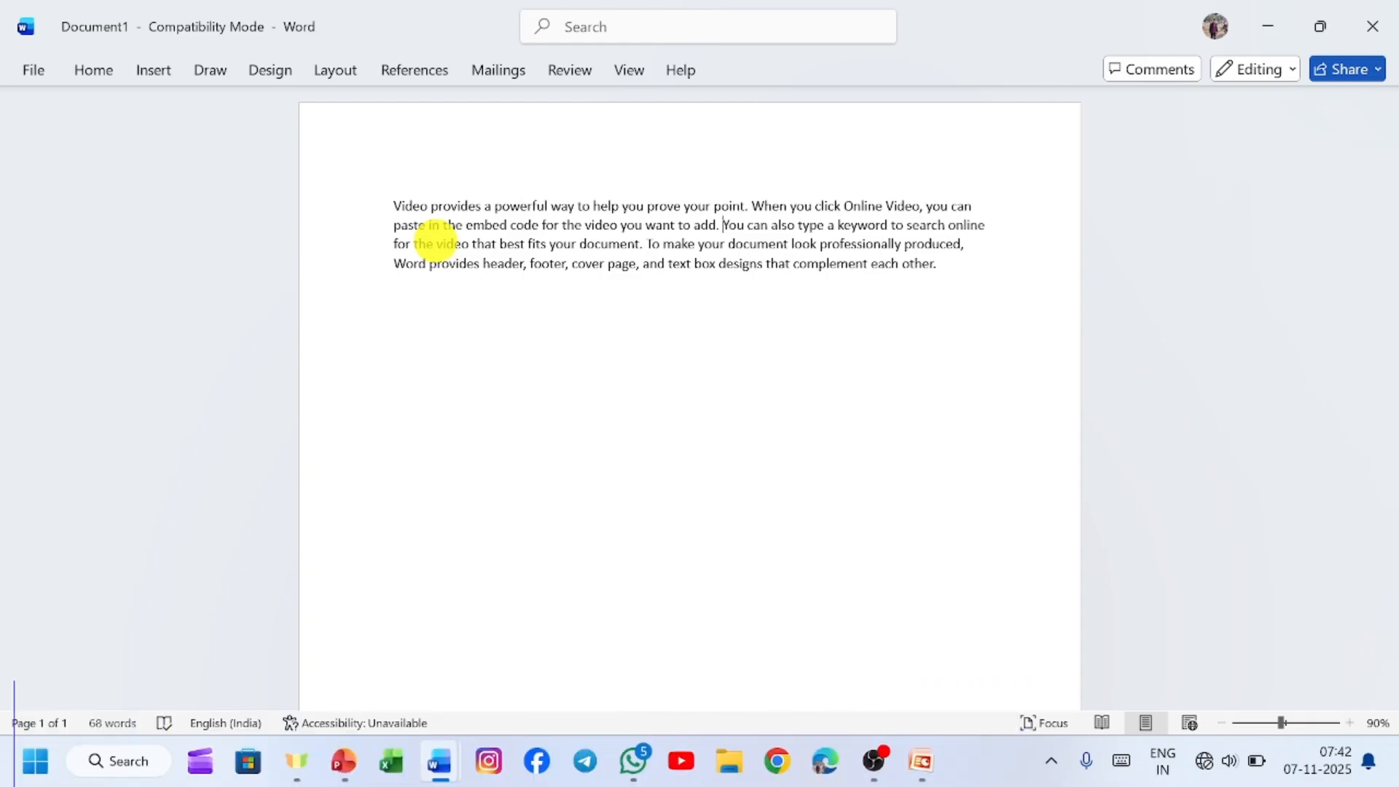
# - Copy the whole merged sample paragraph
pyautogui.moveTo(387, 195); pyautogui.dragTo(913, 254)
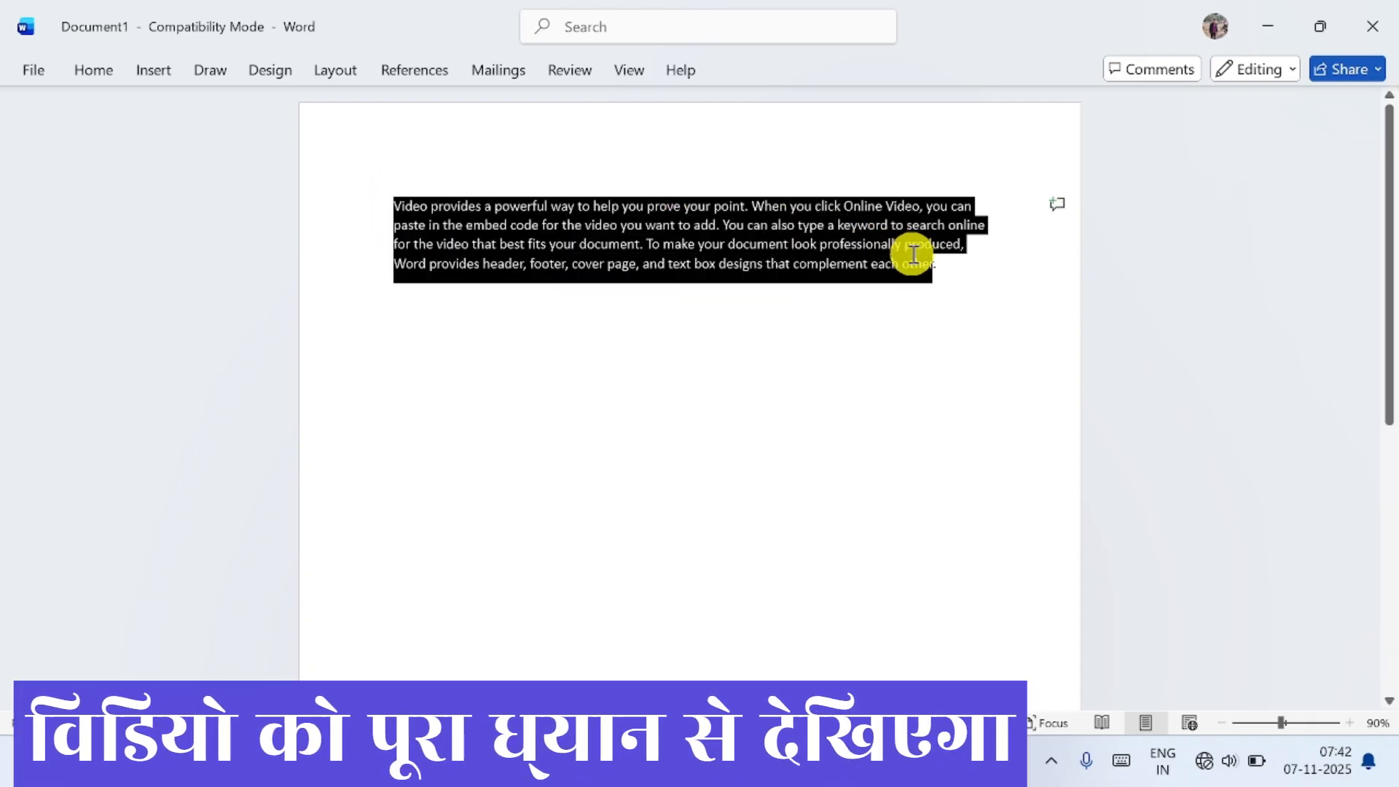
pyautogui.rightClick(712, 266)
pyautogui.click(765, 356)
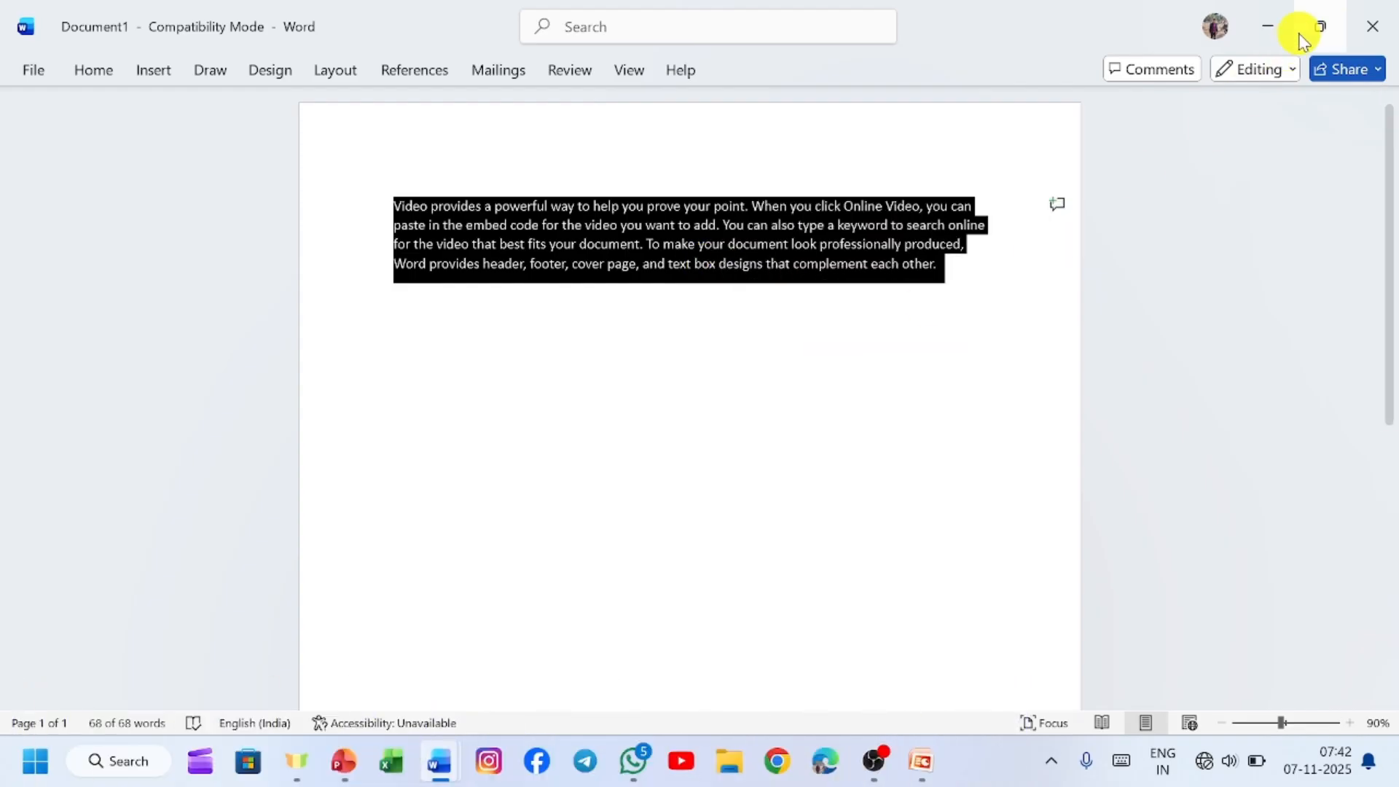
# - Close the new document without saving it and return to the PowerPoint presentation
pyautogui.click(1372, 26)
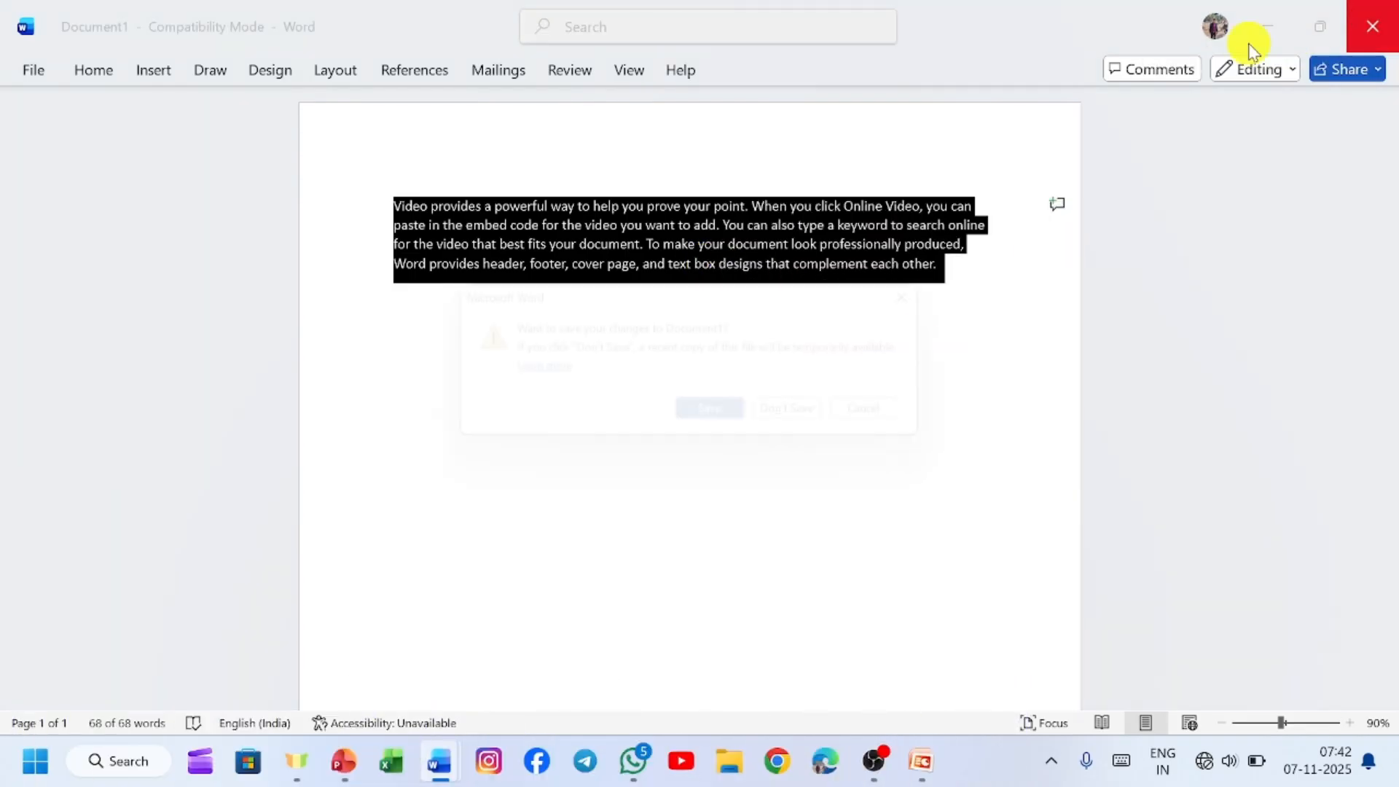
pyautogui.click(807, 433)
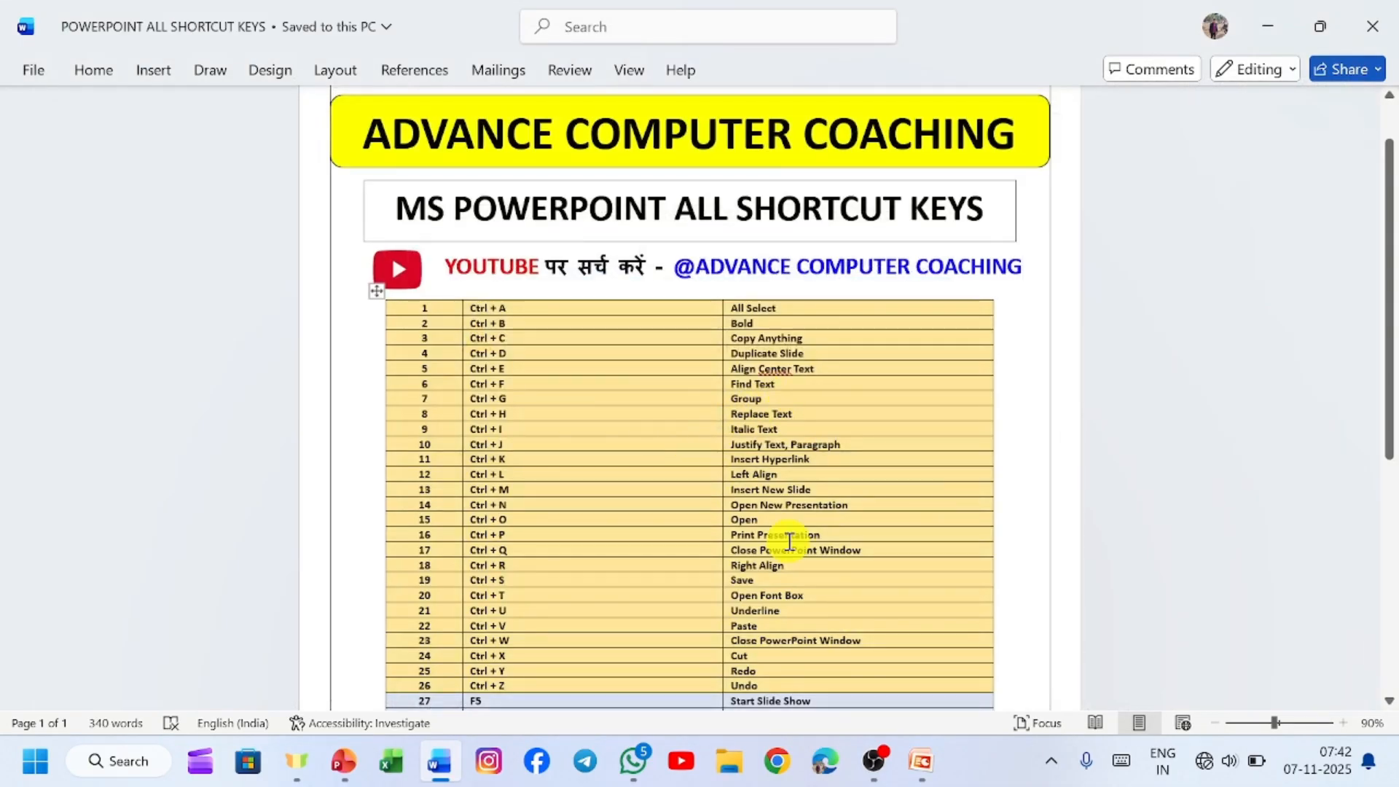
pyautogui.click(1254, 22)
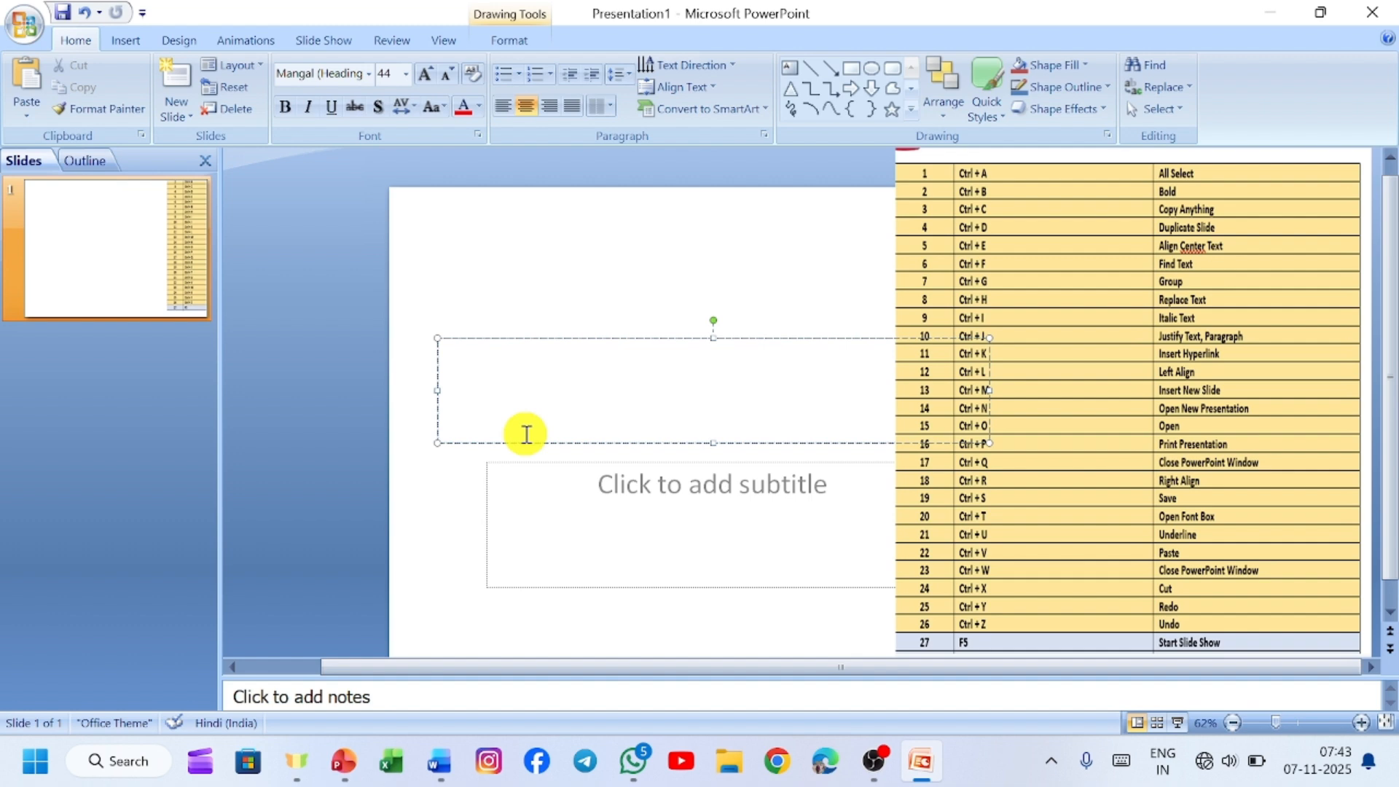
# - Paste the copied paragraph into the title placeholder and reduce all of its text to size 28
pyautogui.hotkey('ctrl', 'v')
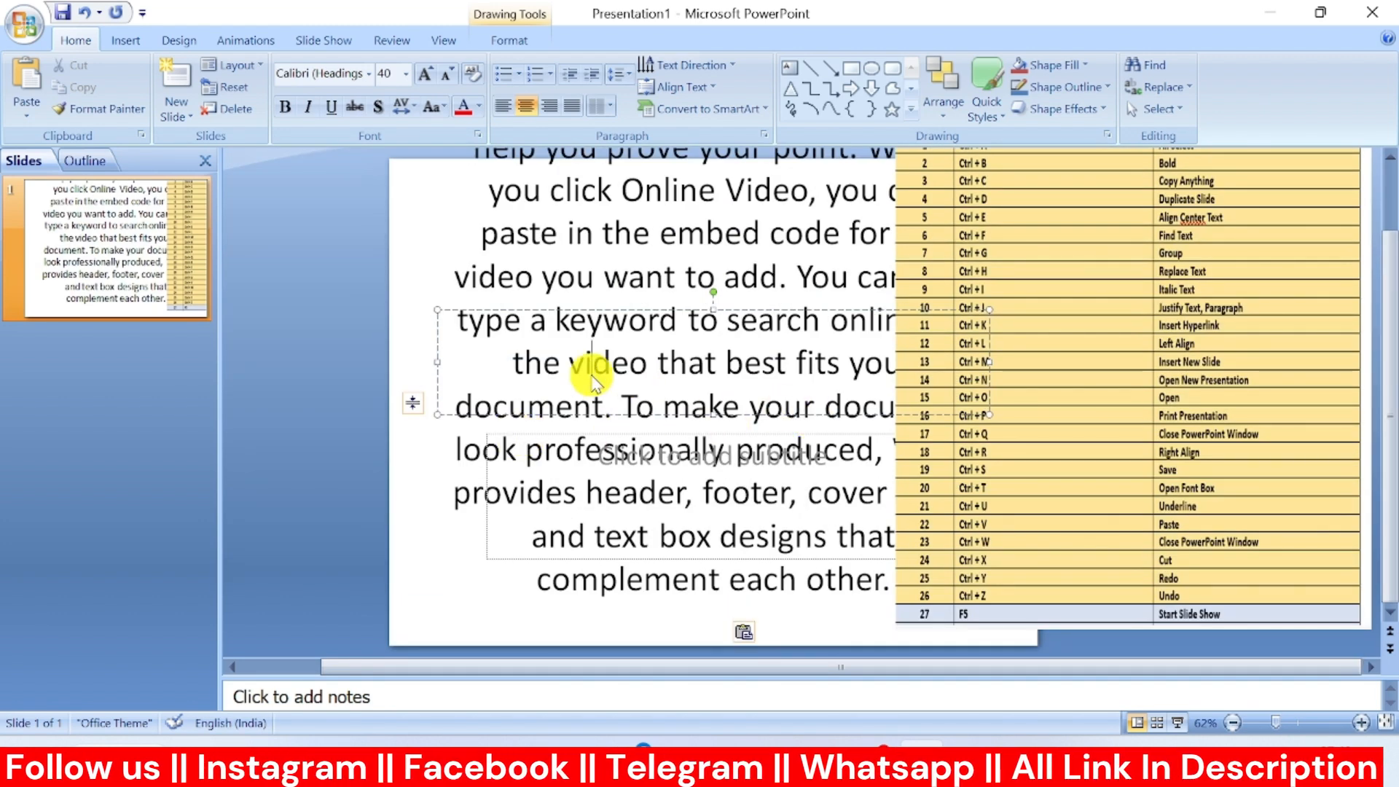
pyautogui.hotkey('ctrl', 'a')
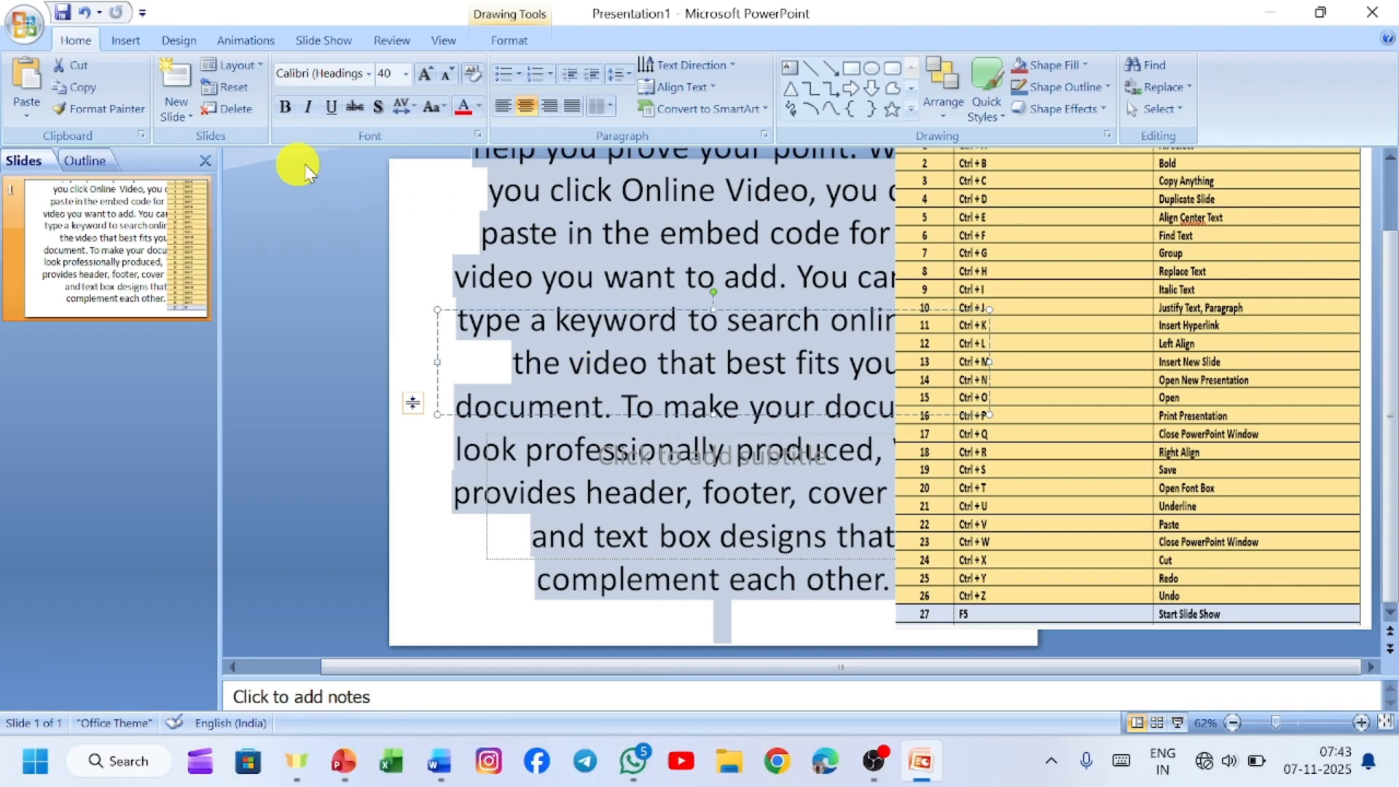
pyautogui.click(449, 75)
pyautogui.click(450, 76)
pyautogui.click(452, 77)
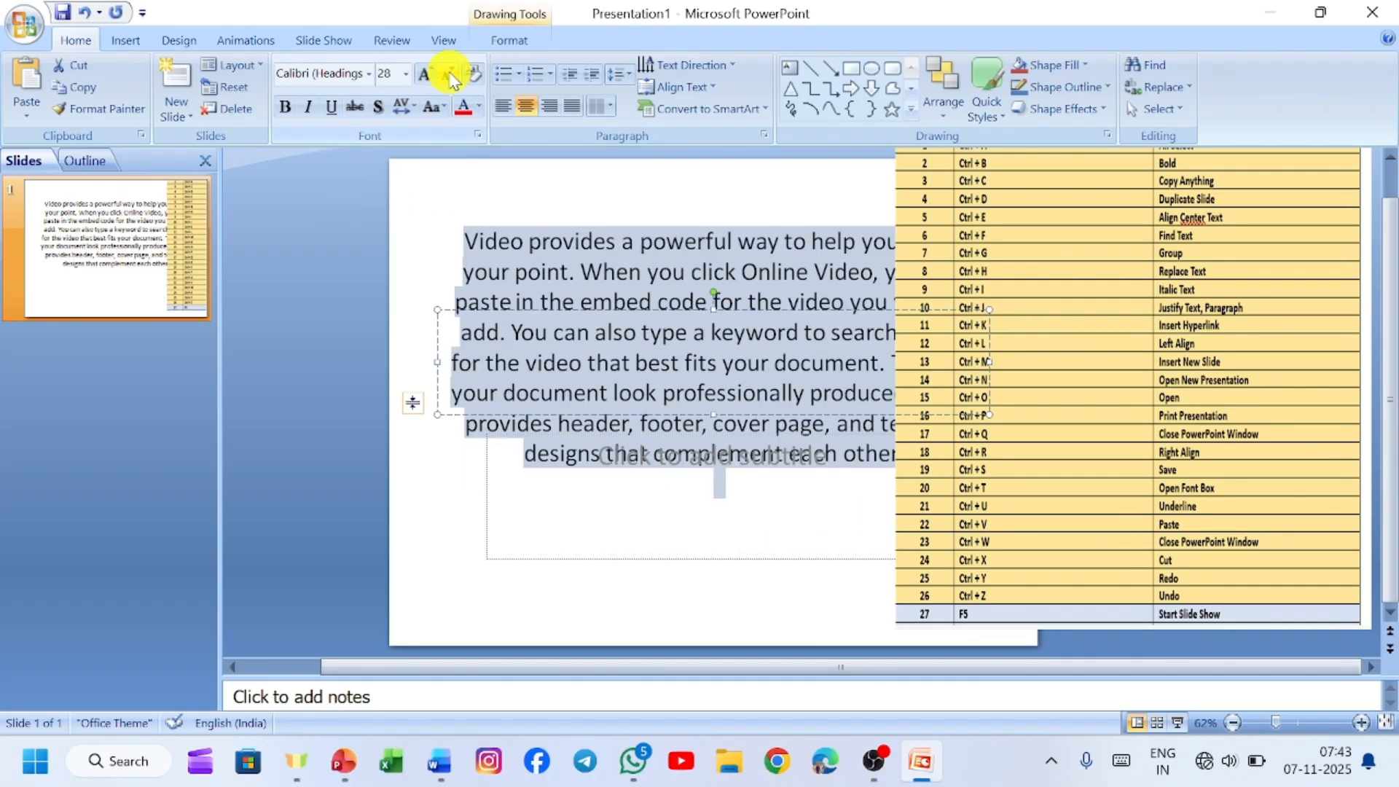
pyautogui.click(421, 506)
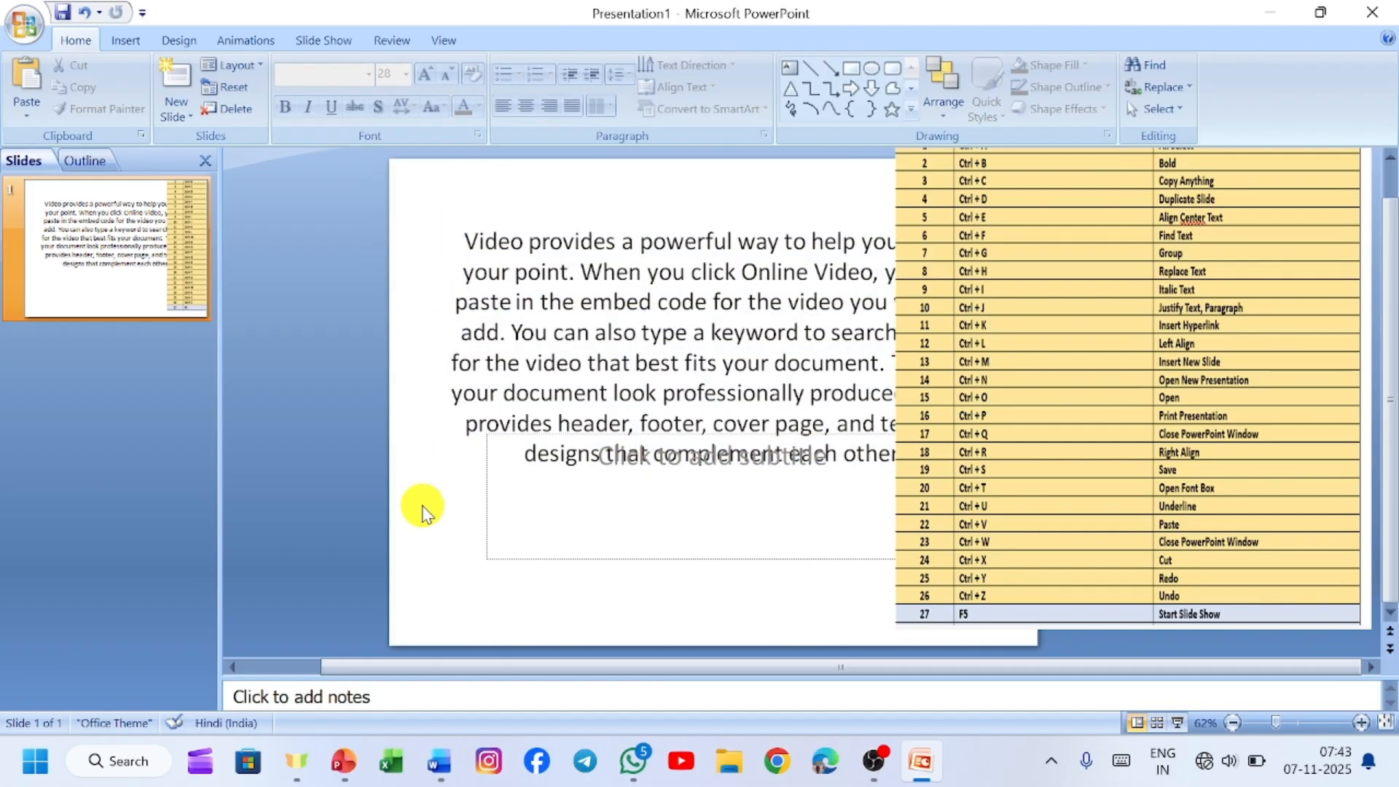
# - Remove the empty subtitle placeholder and fit the title text box into the free area beside the shortcut table picture
pyautogui.click(589, 335)
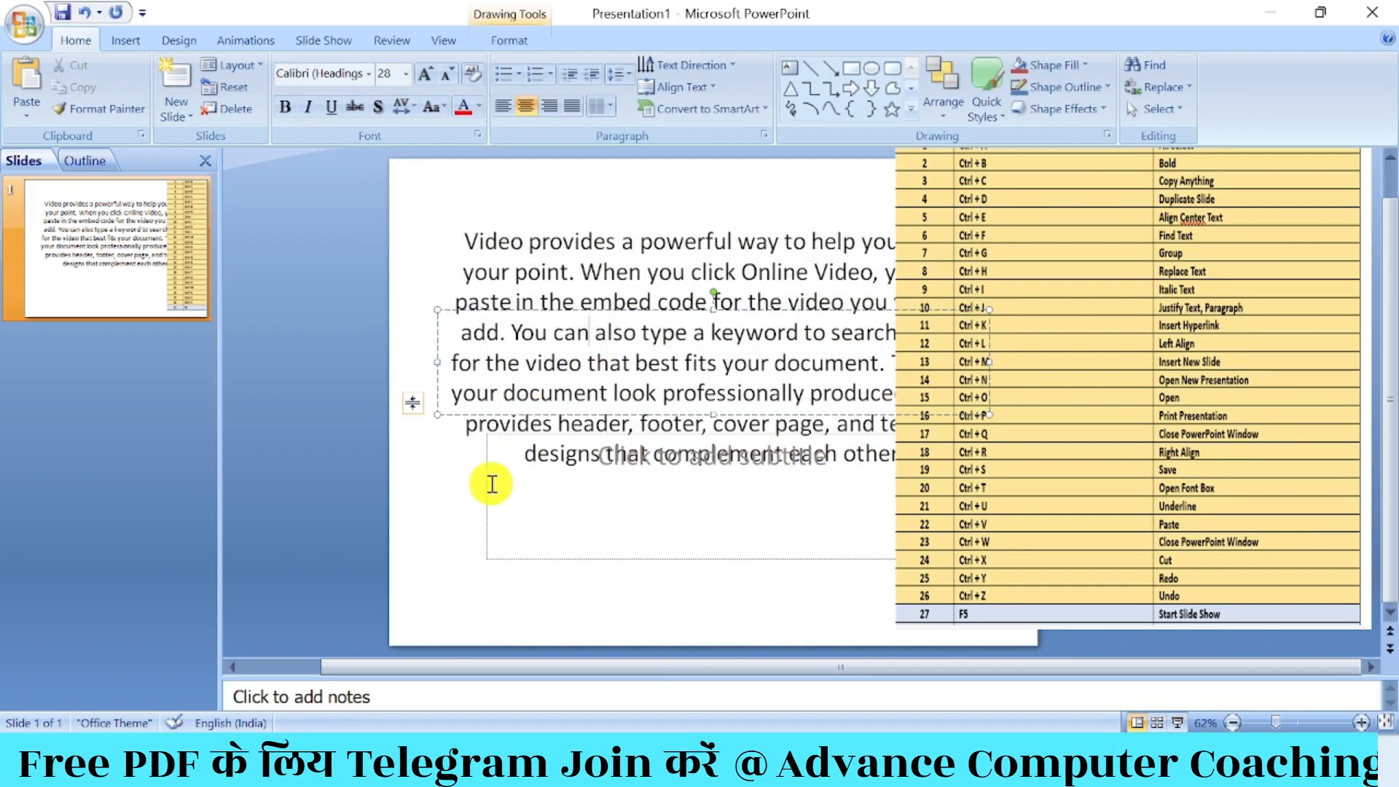
pyautogui.click(483, 523)
pyautogui.click(488, 547)
pyautogui.click(488, 548)
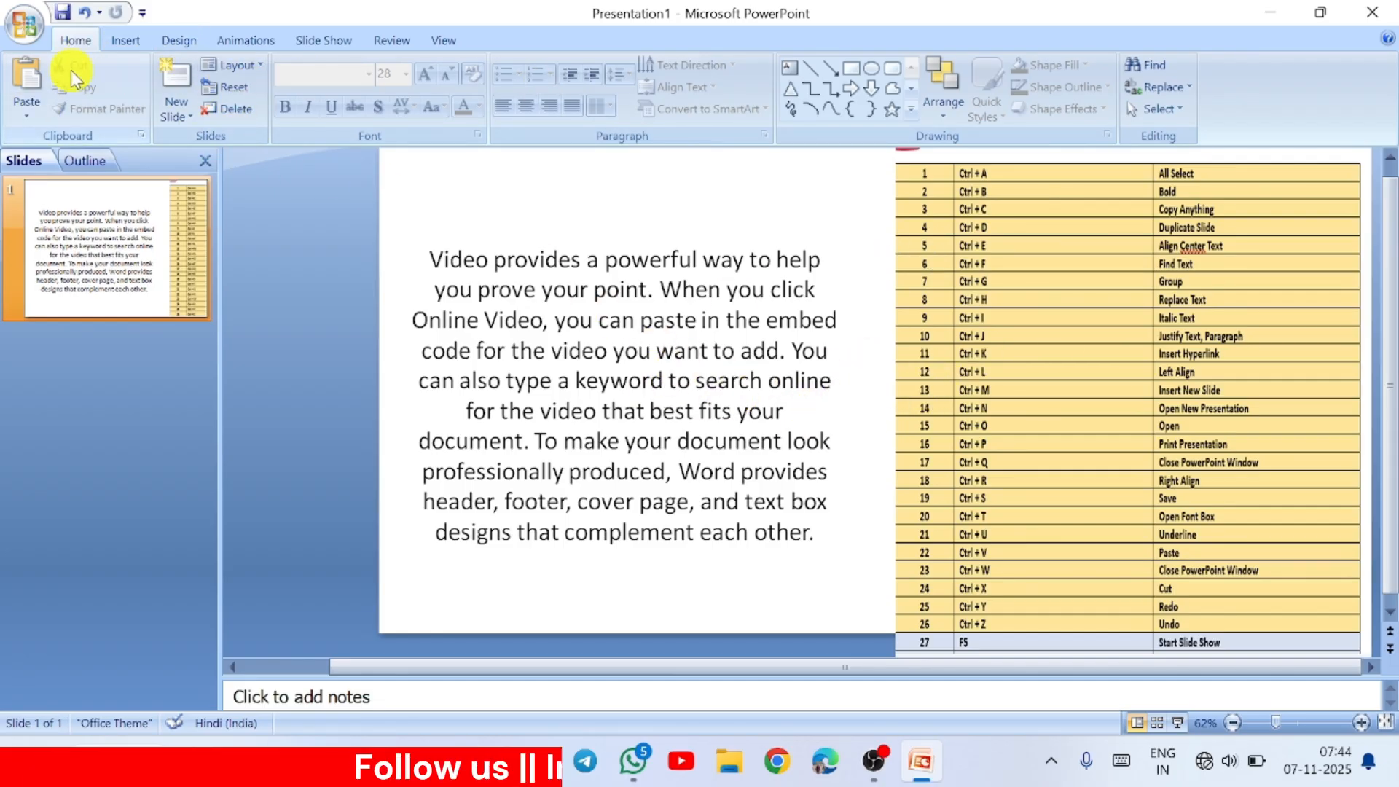
# - Minimize the Ribbon and nudge the shortcut table picture slightly to the left
pyautogui.rightClick(95, 44)
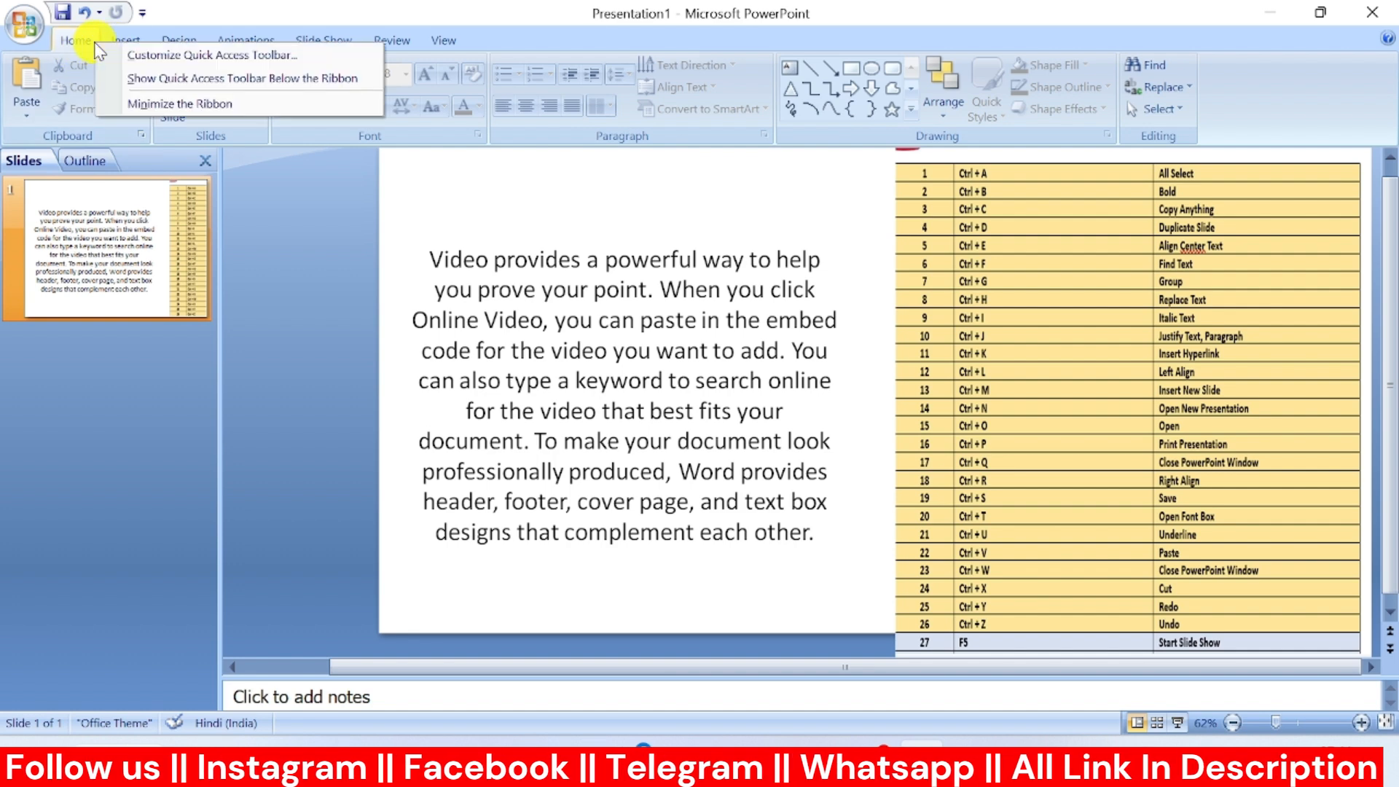
pyautogui.click(175, 106)
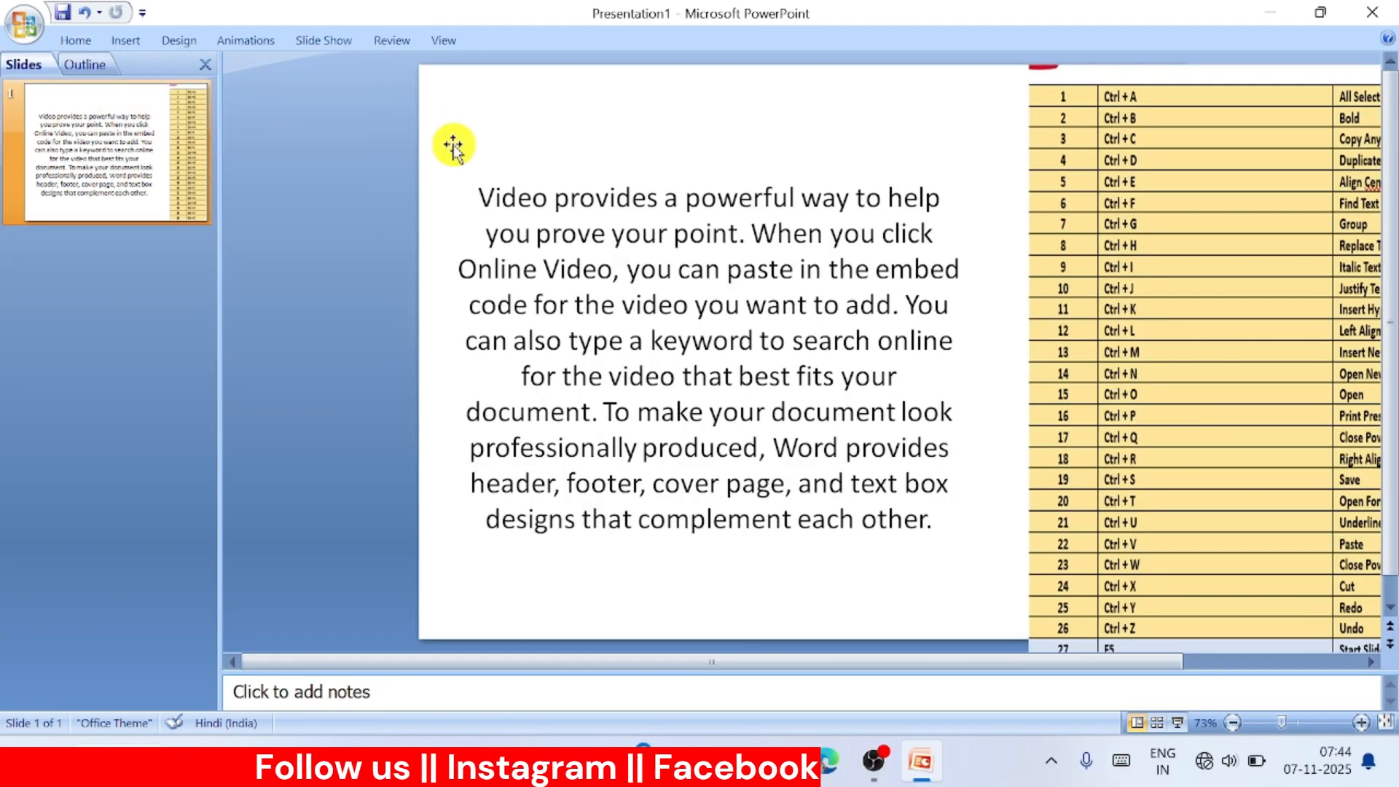
pyautogui.click(1141, 200)
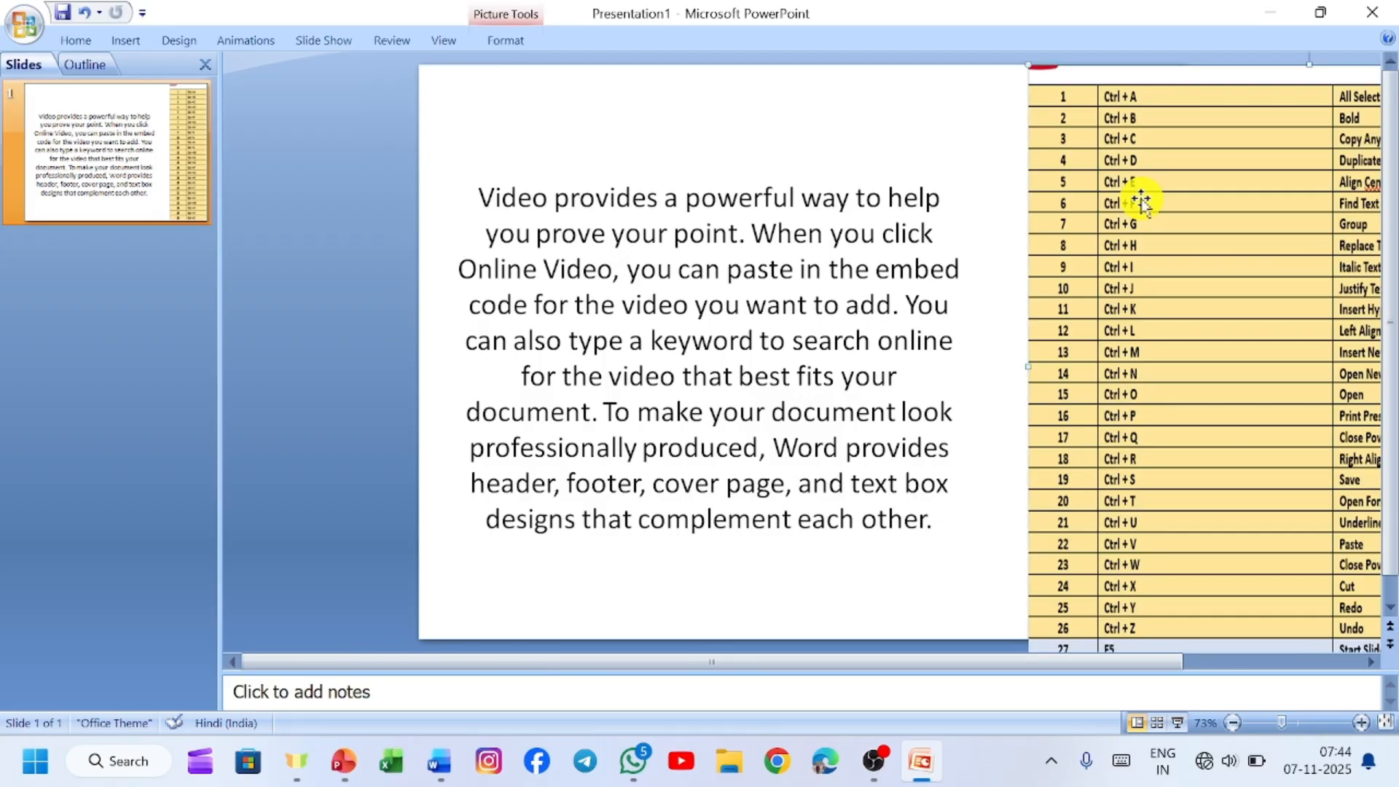
pyautogui.press('Left')
pyautogui.press('Left')
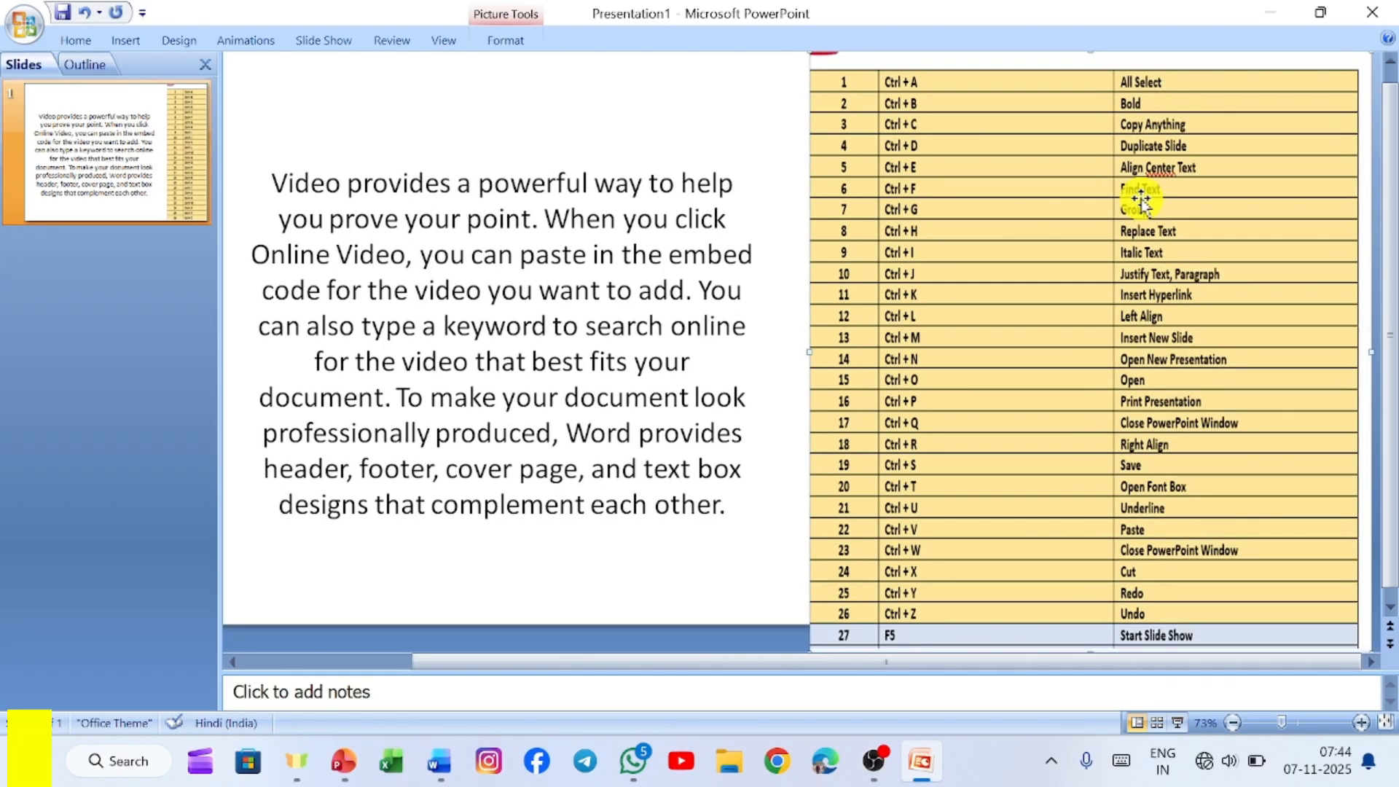
# - Make all the text in the title box bold
pyautogui.click(452, 557)
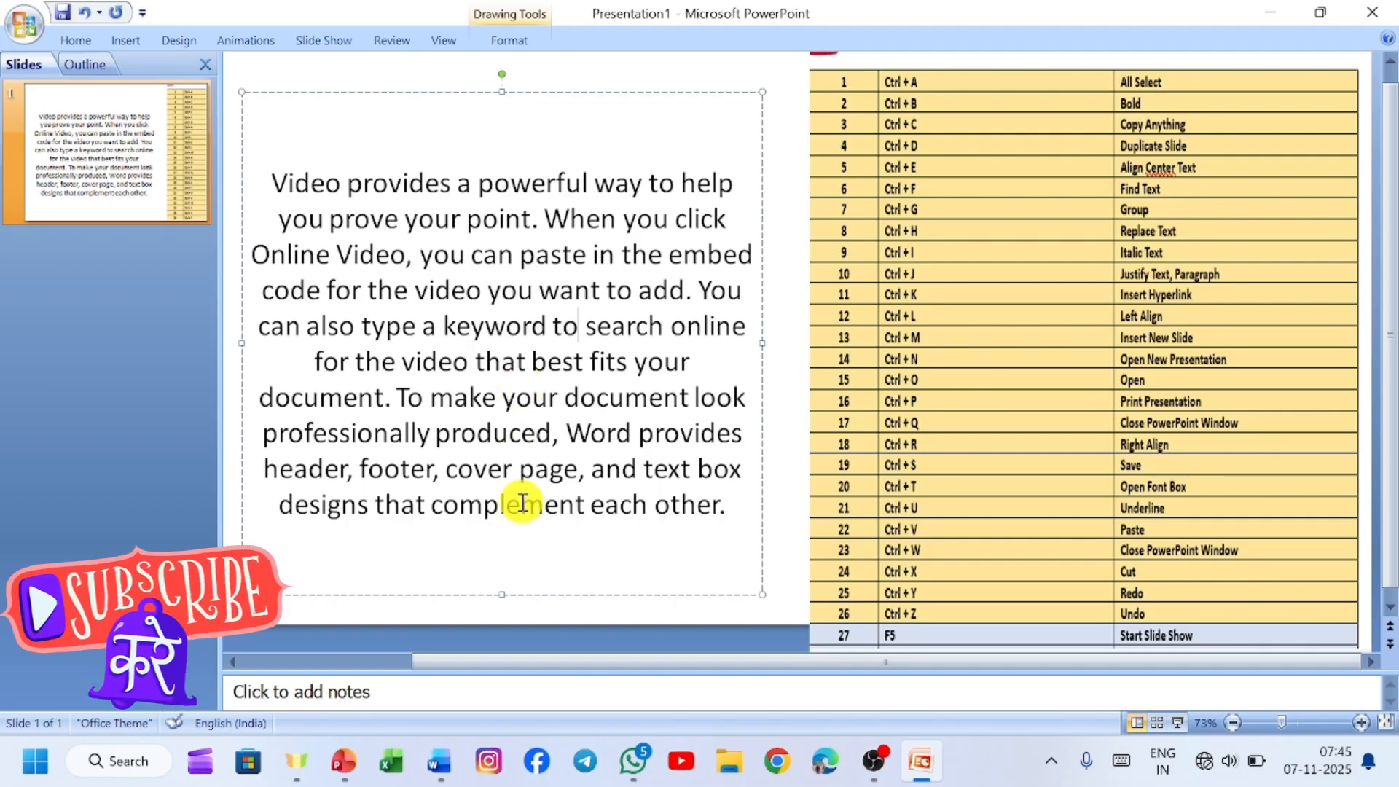
pyautogui.hotkey('ctrl', 'a')
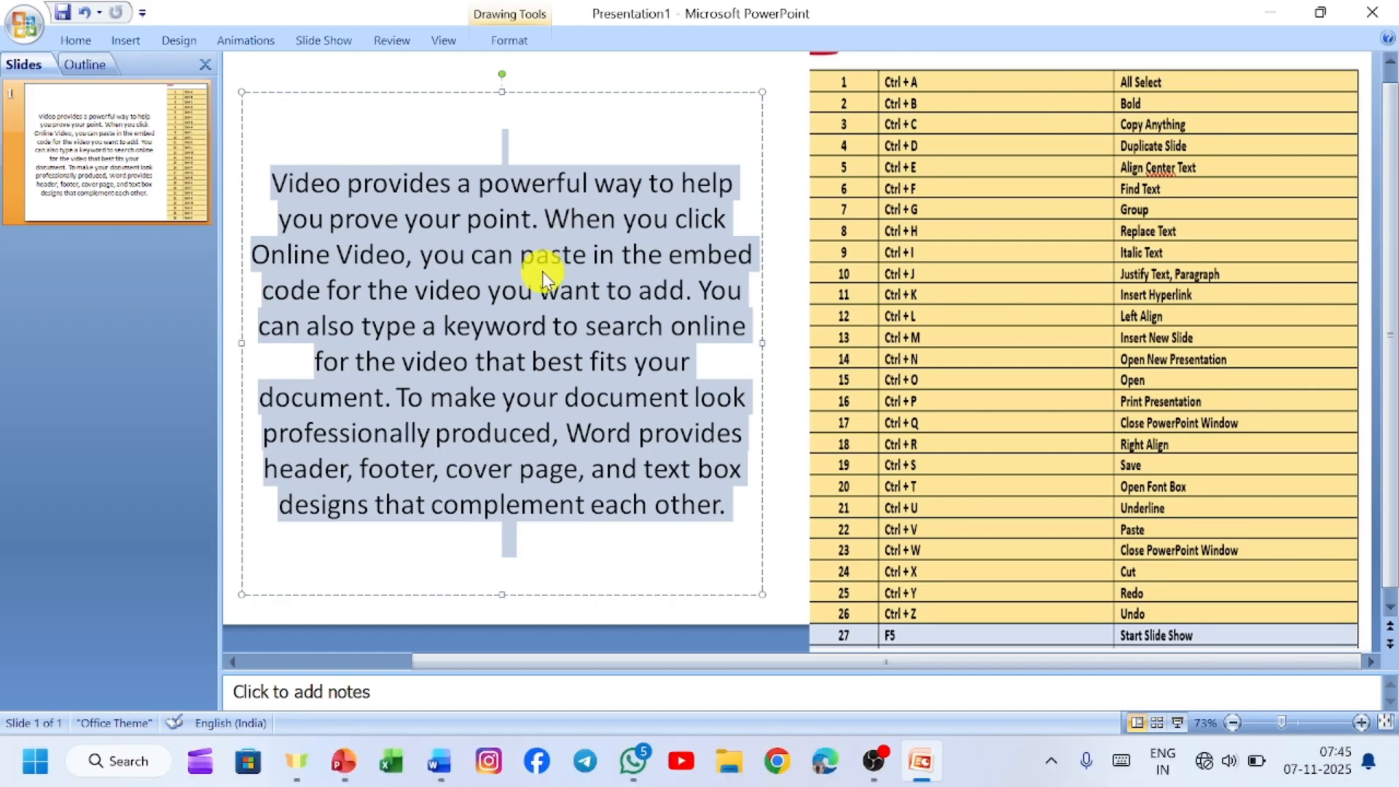
pyautogui.hotkey('ctrl', 'b')
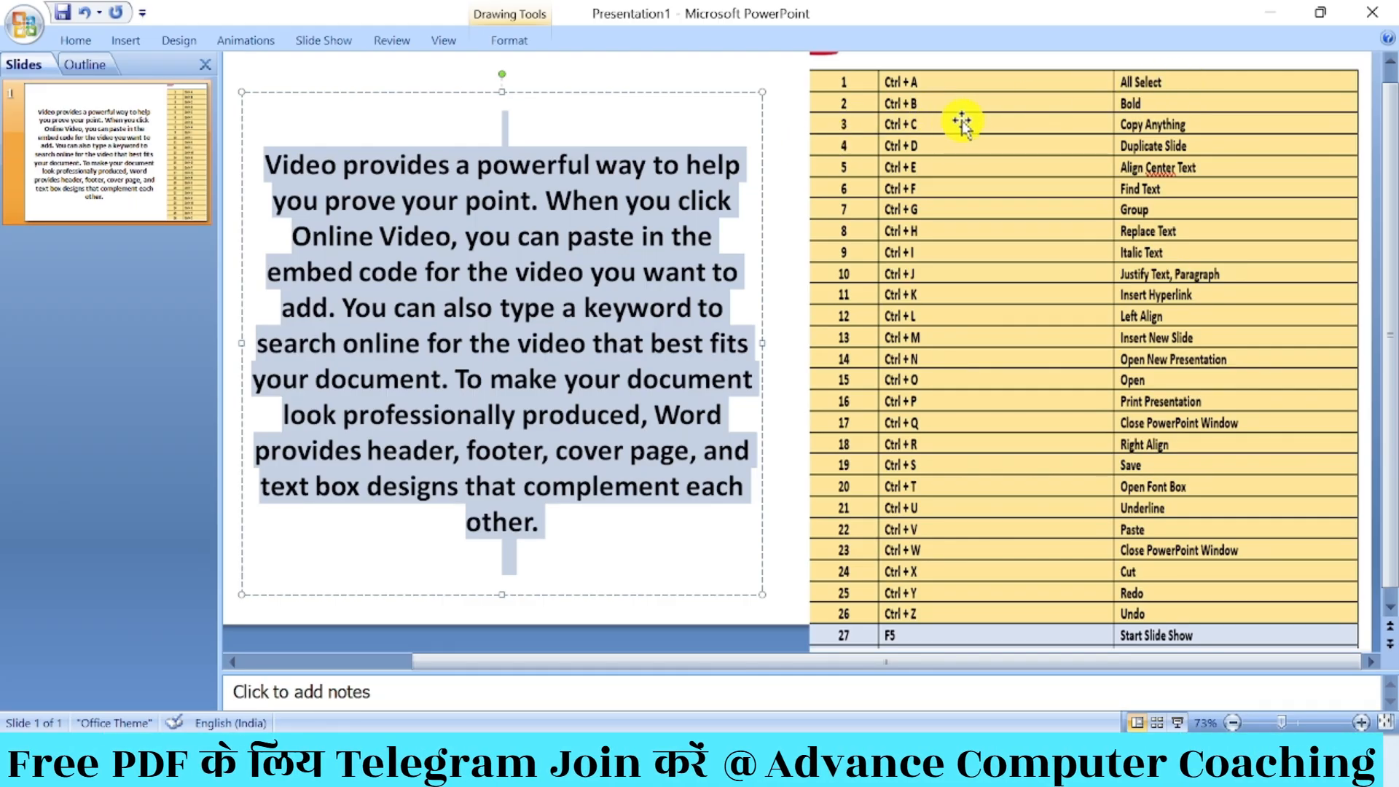
# - Copy the paragraph's last word "other." and paste it on the empty line above the paragraph
pyautogui.click(609, 383)
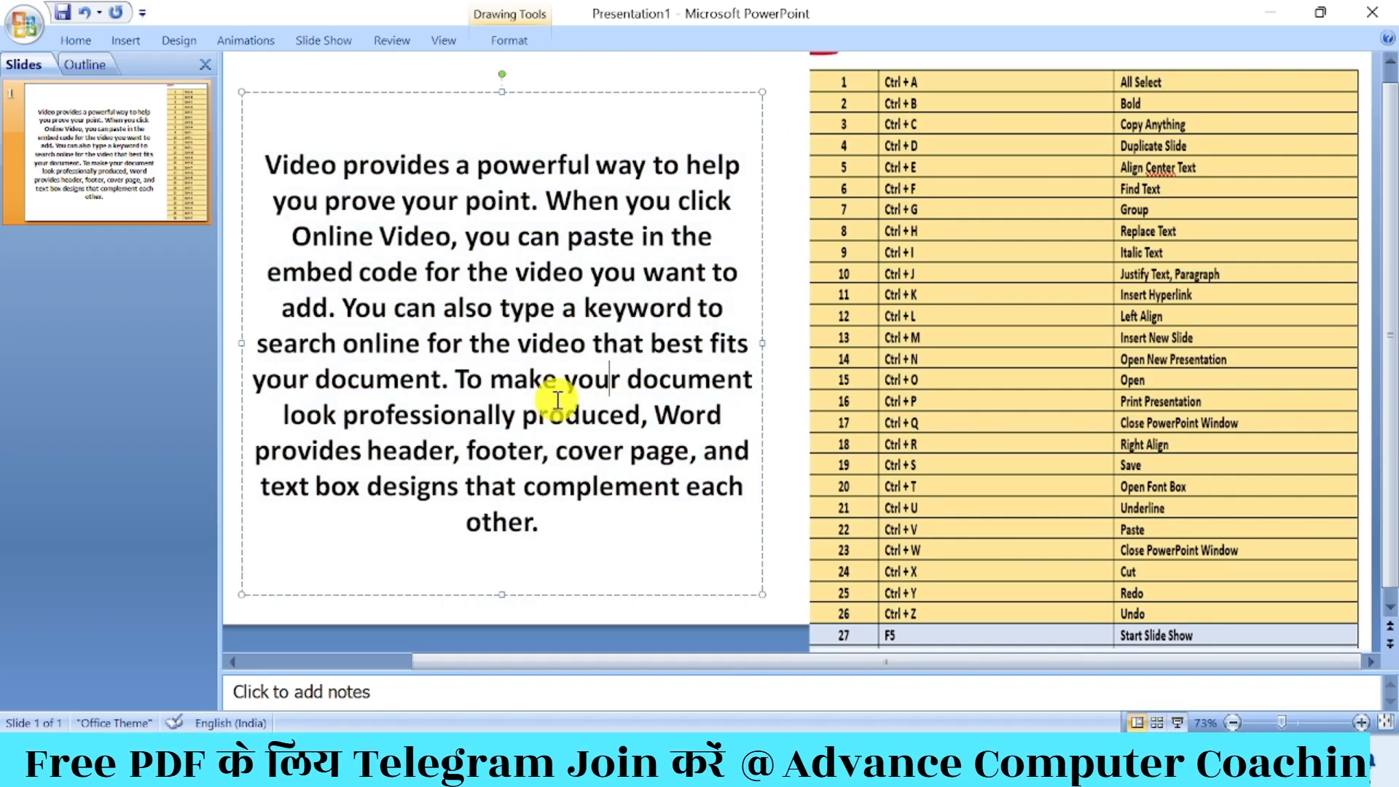
pyautogui.moveTo(549, 518); pyautogui.dragTo(437, 523)
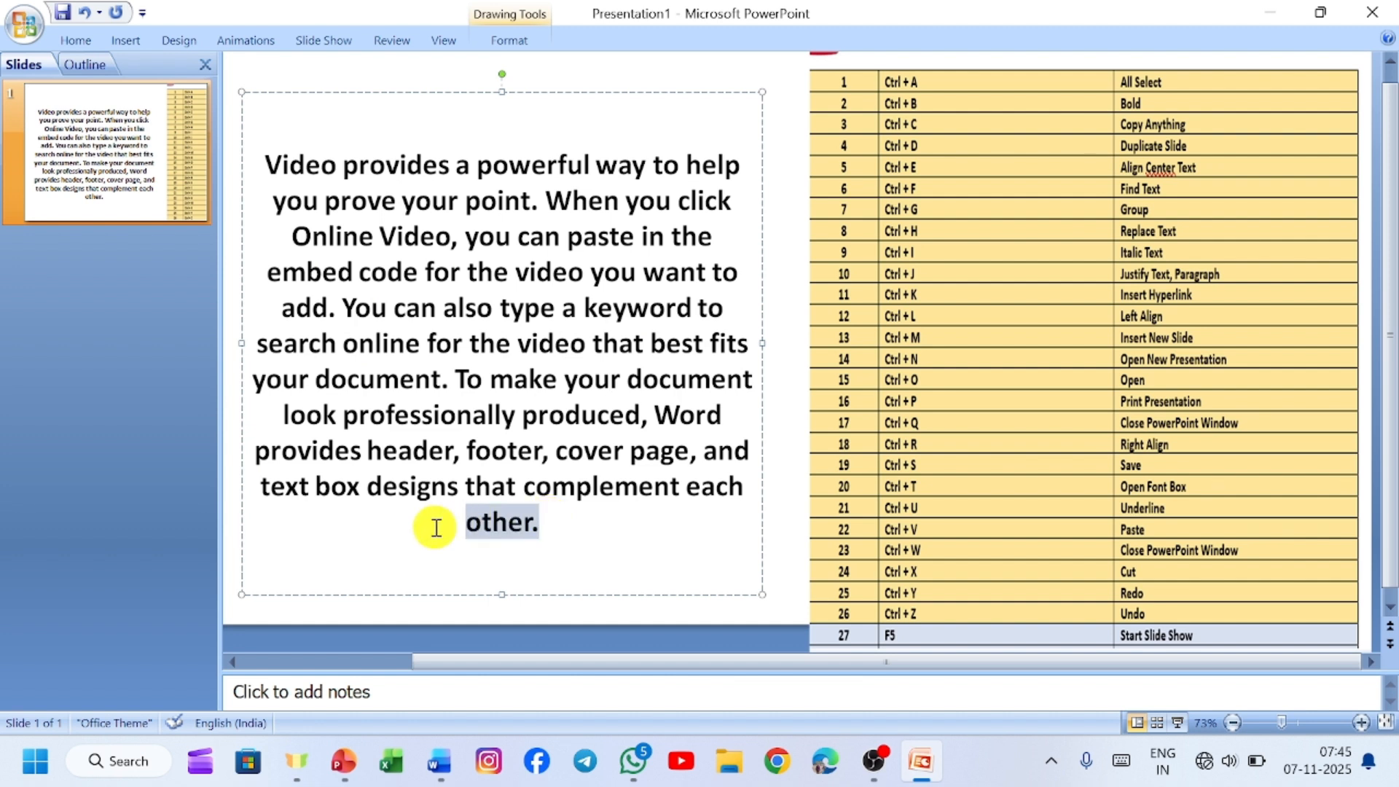
pyautogui.click(638, 545)
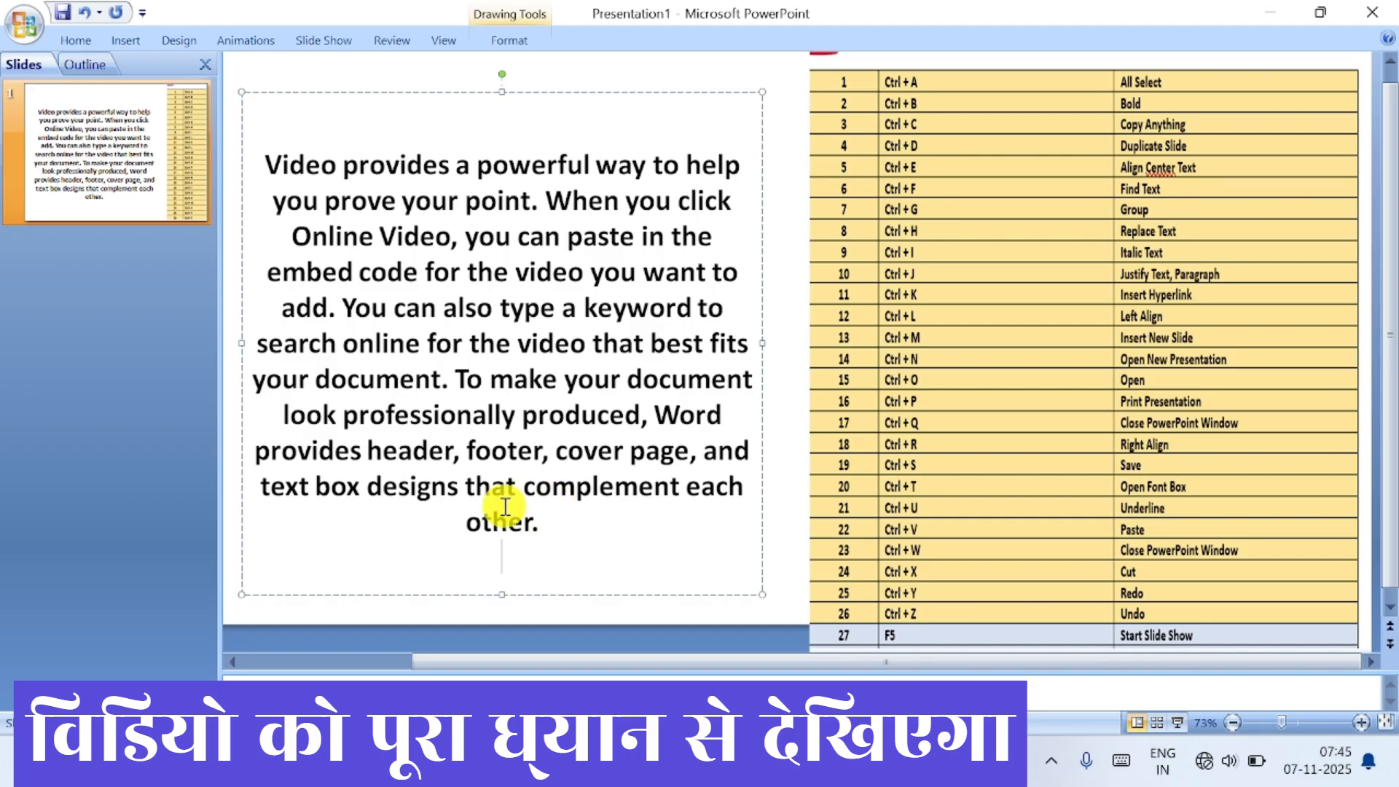
pyautogui.moveTo(539, 520); pyautogui.dragTo(467, 520)
pyautogui.hotkey('ctrl', 'c')
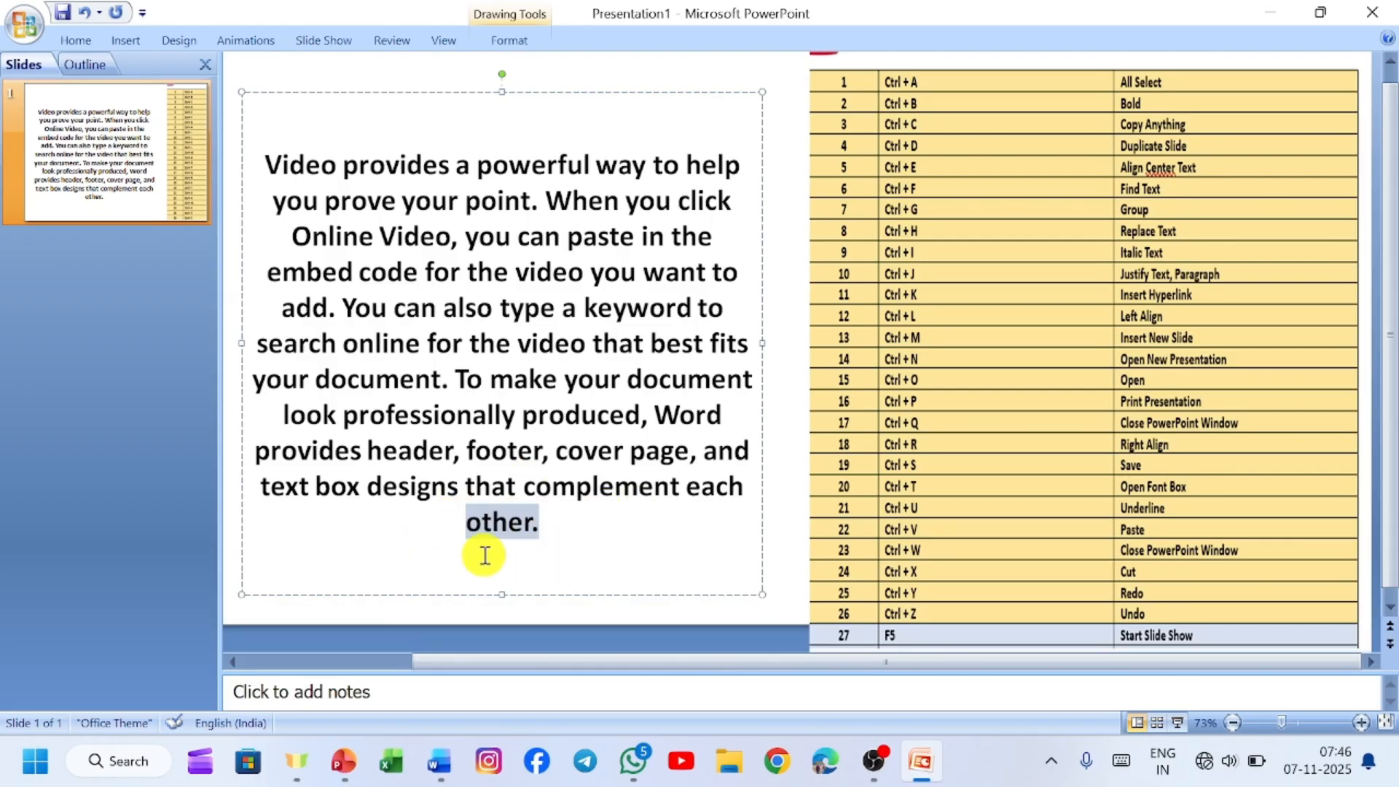
pyautogui.click(559, 516)
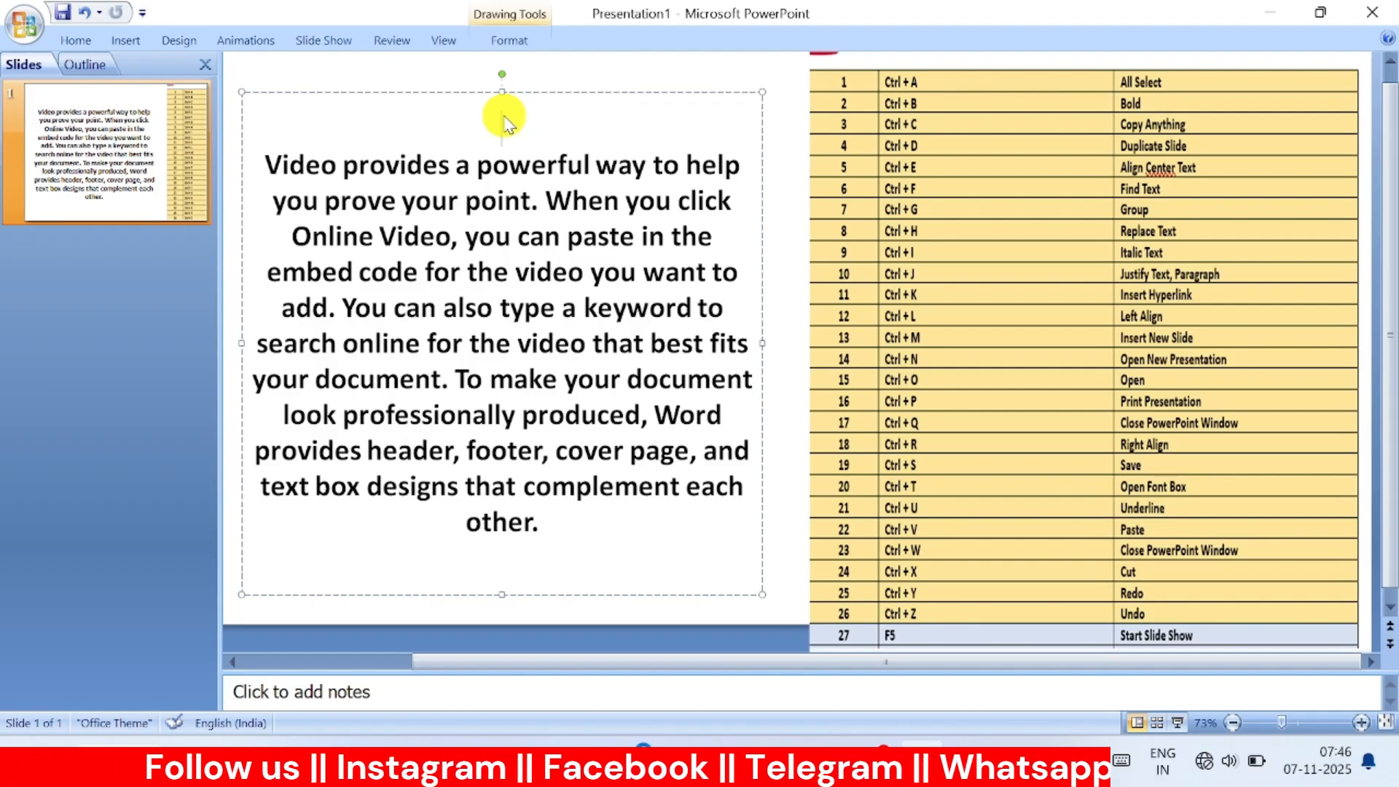
pyautogui.hotkey('ctrl', 'v')
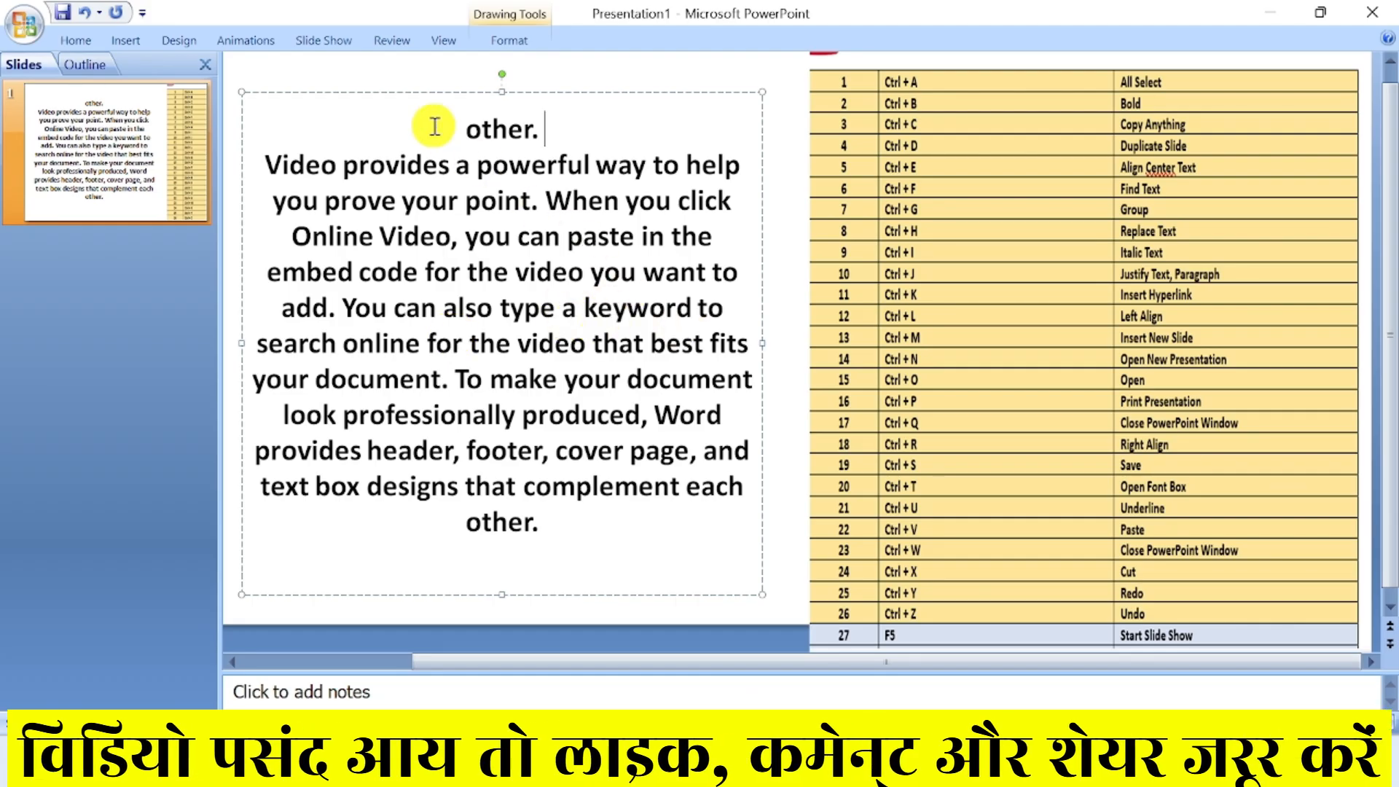
# - Draw a small rectangle shape below the paragraph, beside its last word "other."
pyautogui.click(116, 45)
pyautogui.click(215, 116)
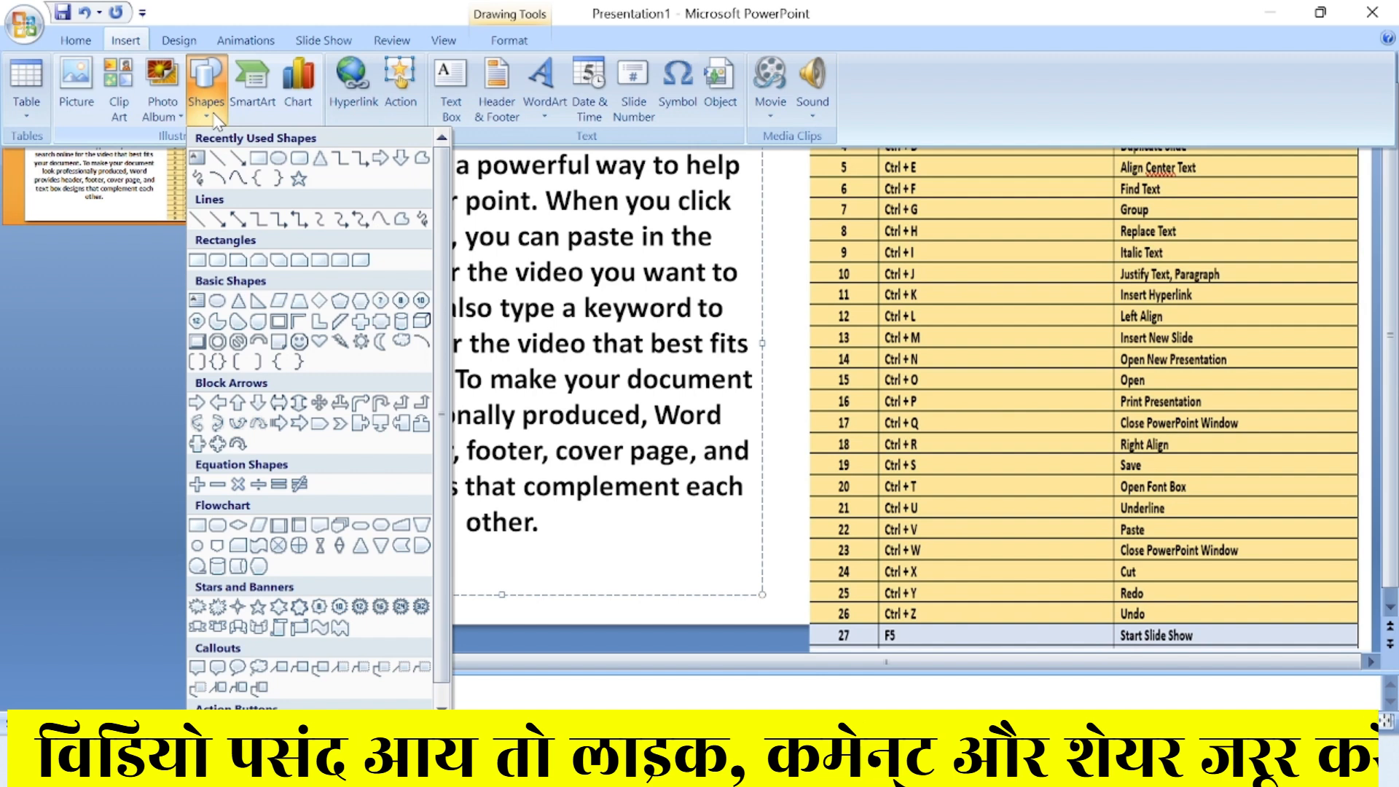
pyautogui.click(259, 159)
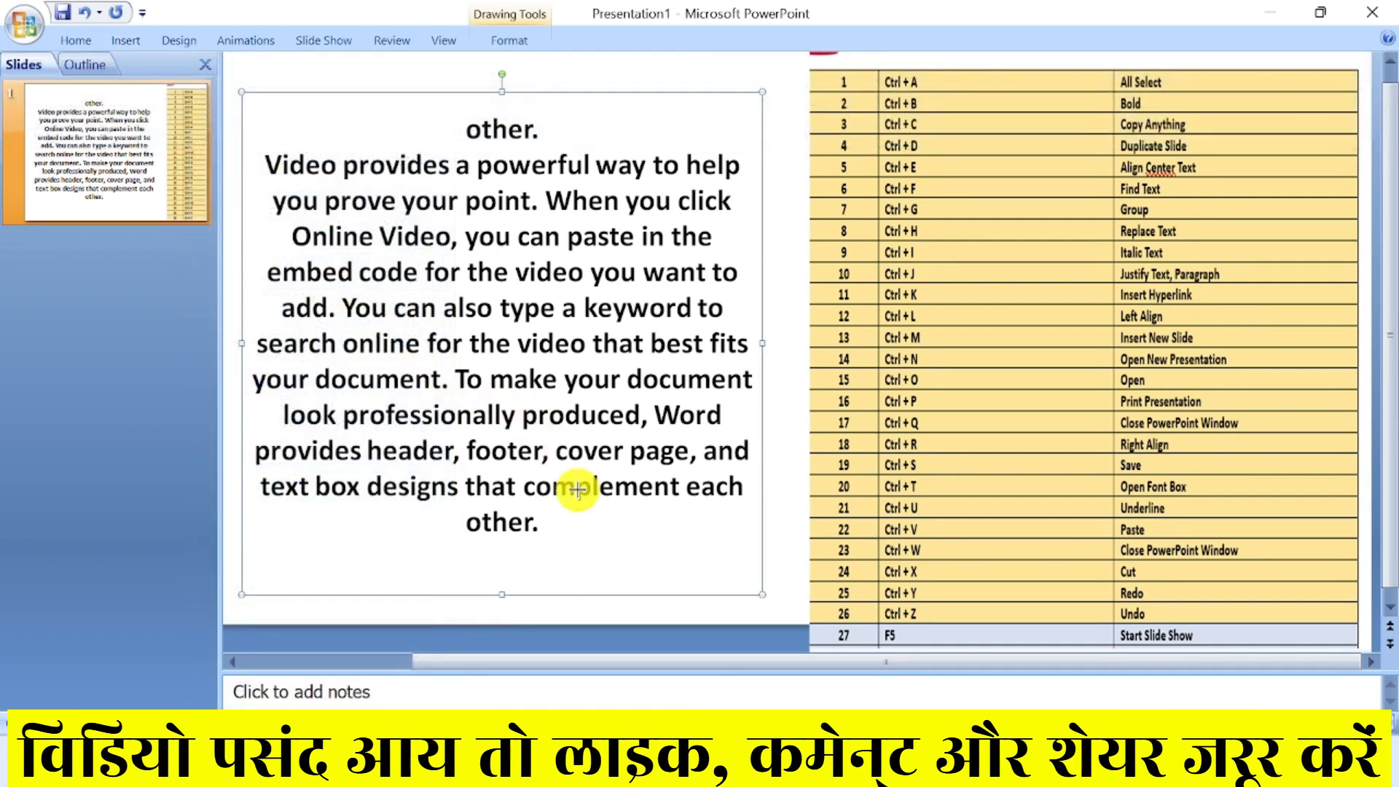
pyautogui.moveTo(574, 521)
pyautogui.mouseDown()
pyautogui.moveTo(623, 565)
pyautogui.moveTo(691, 572)
pyautogui.mouseUp()
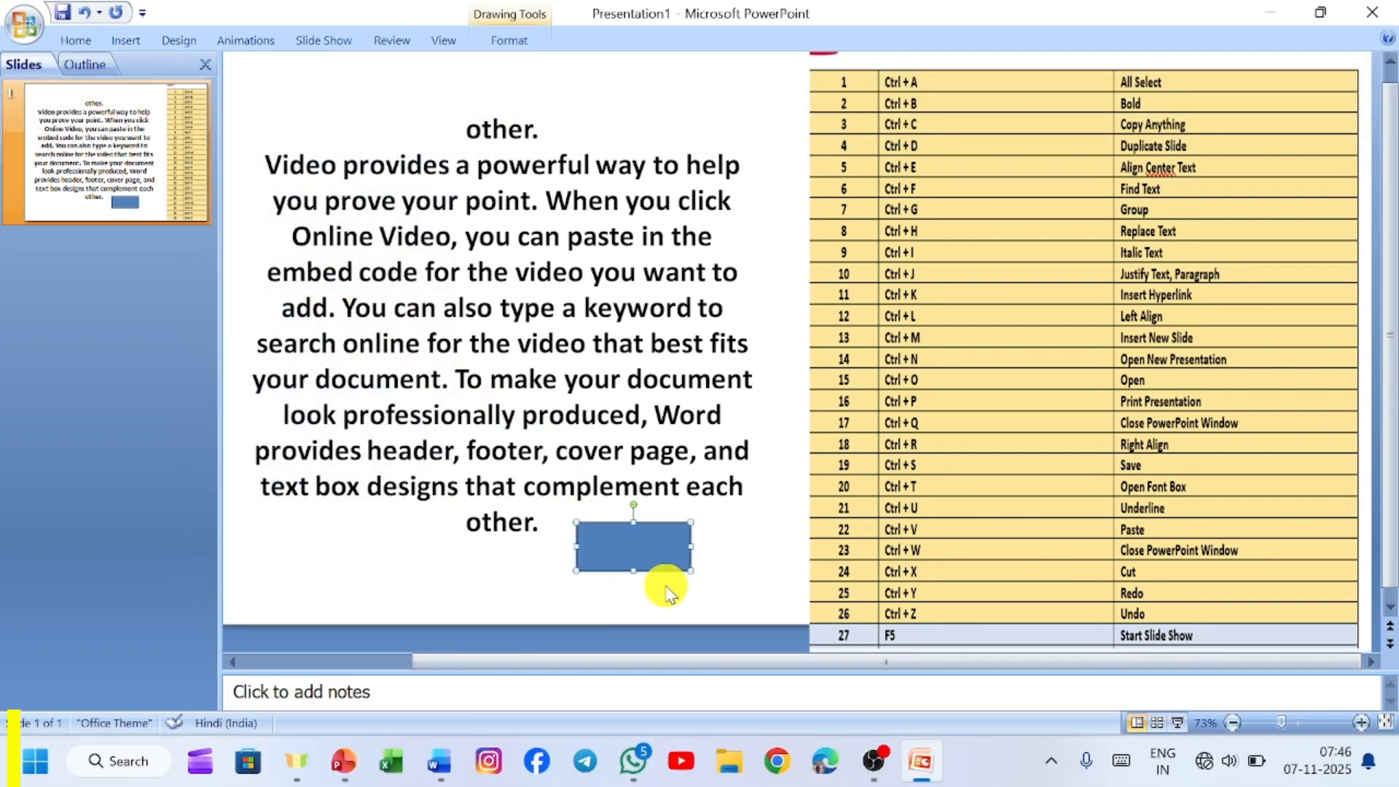
# - Duplicate the small blue rectangle below the paragraph and move the copy above the paragraph, beside the first word "other."
pyautogui.click(160, 459)
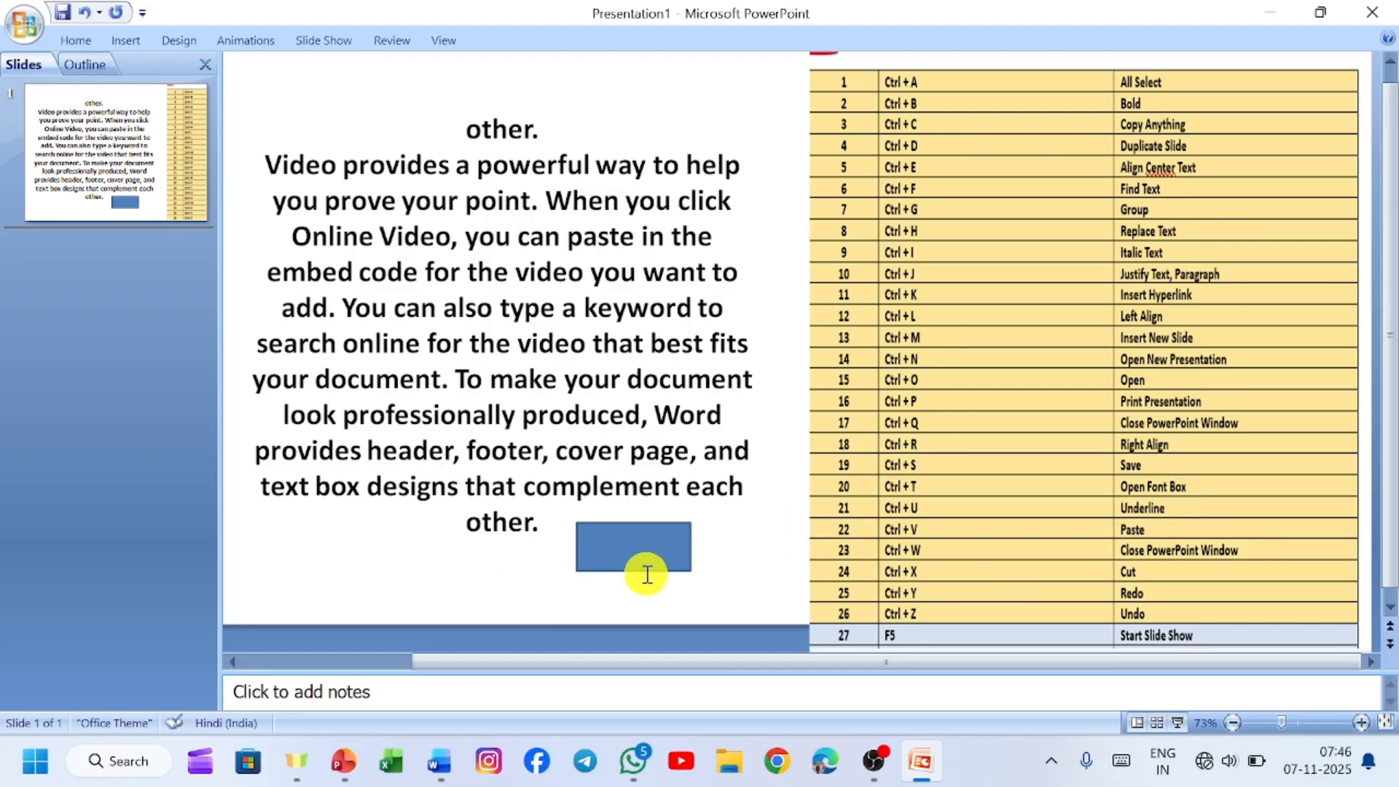
pyautogui.click(591, 547)
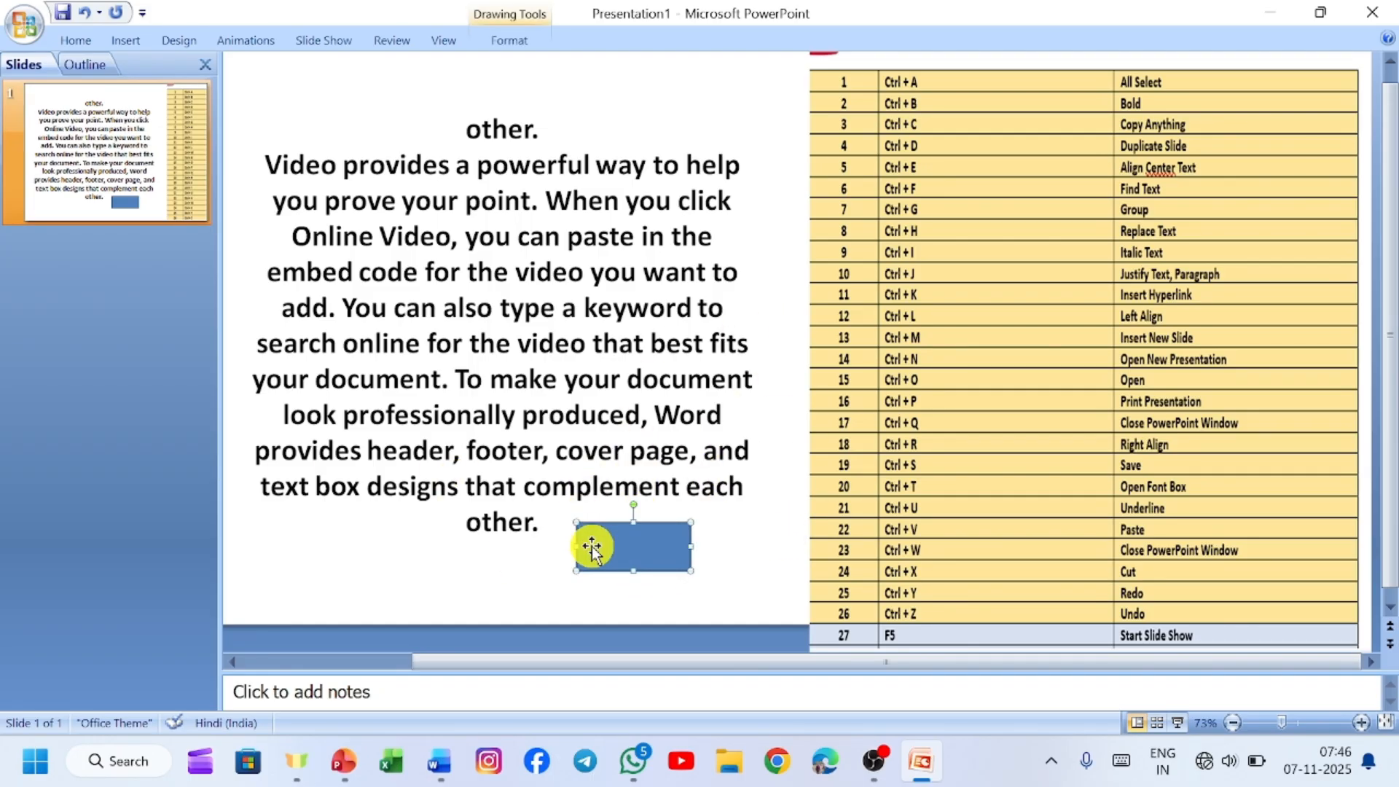
pyautogui.hotkey('ctrl', 'd')
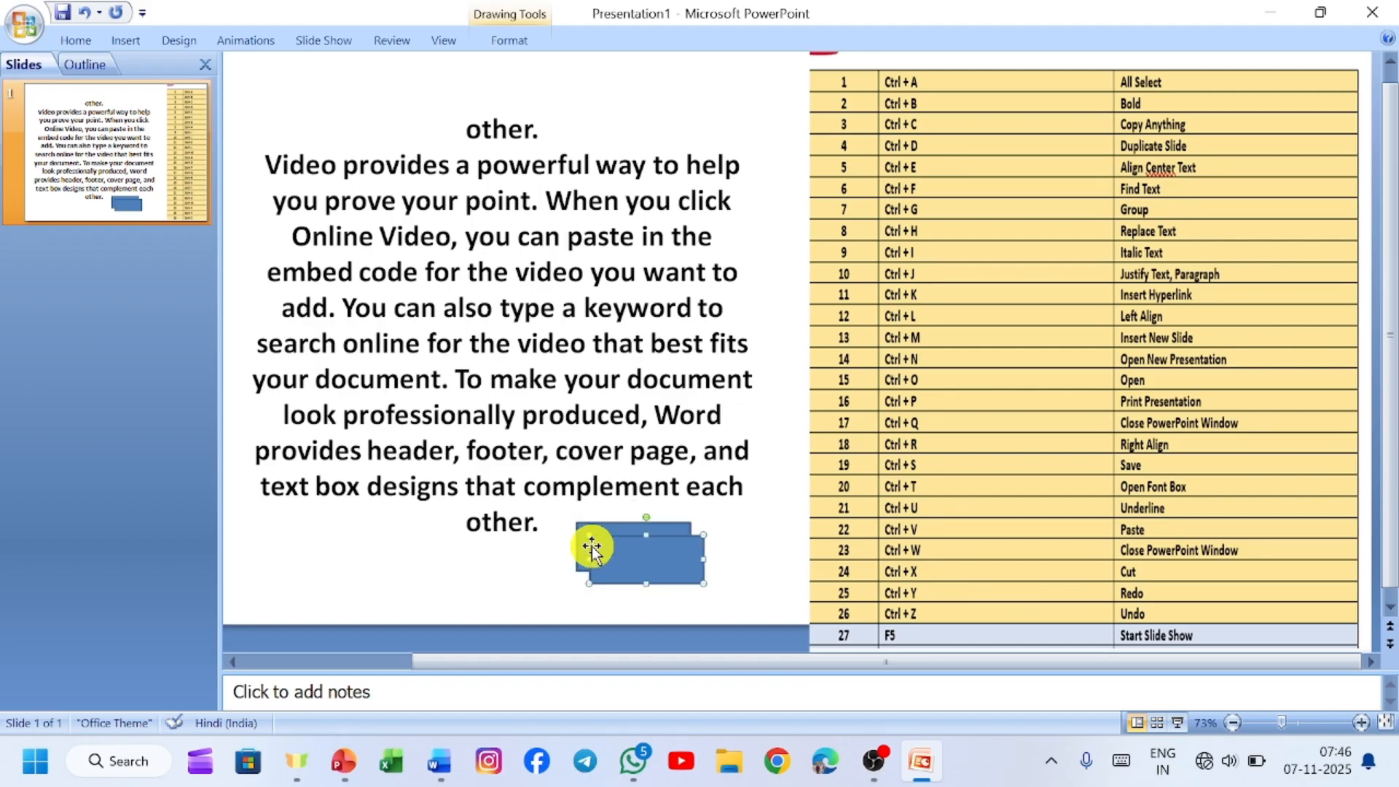
pyautogui.moveTo(600, 556); pyautogui.dragTo(602, 102)
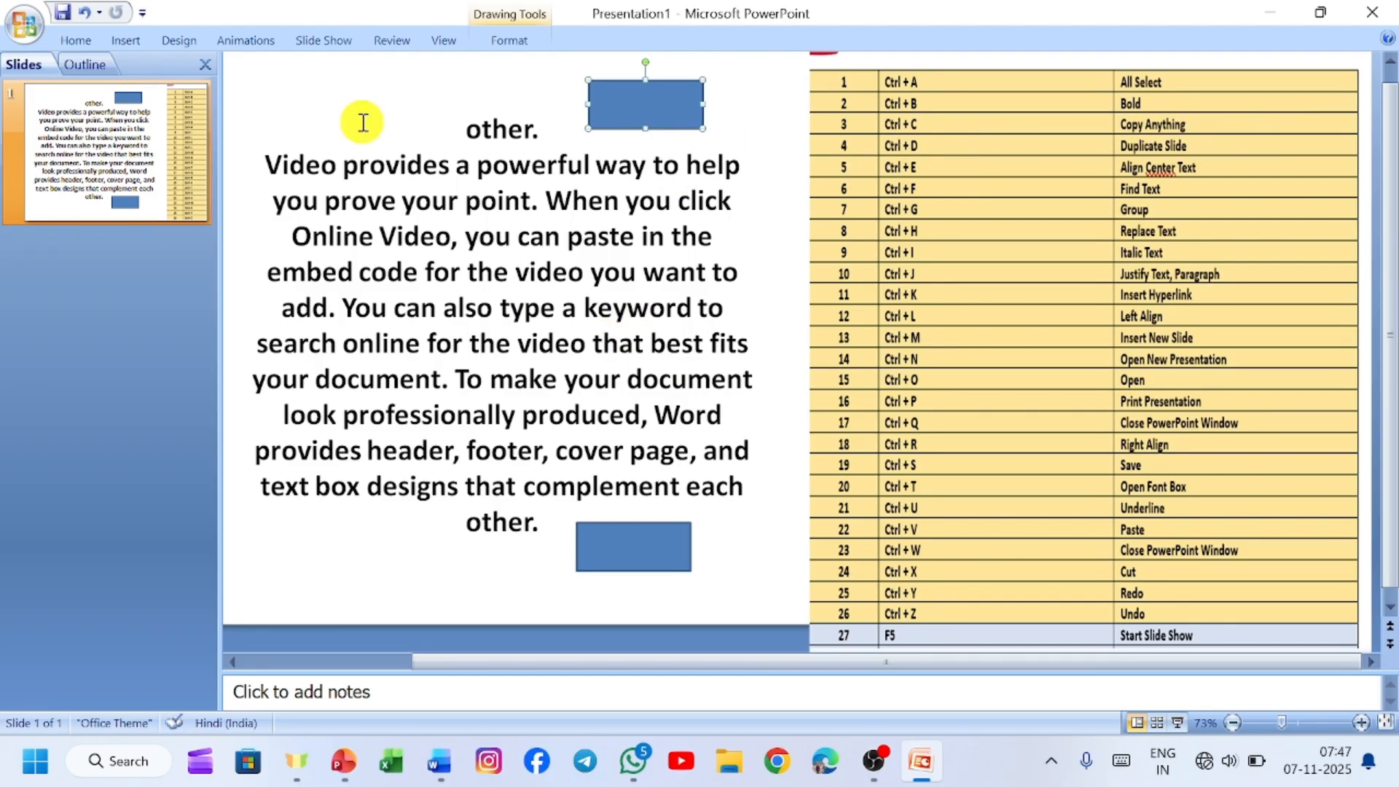
# - Duplicate the whole first slide, including its text, both rectangles and the shortcut table picture
pyautogui.click(149, 172)
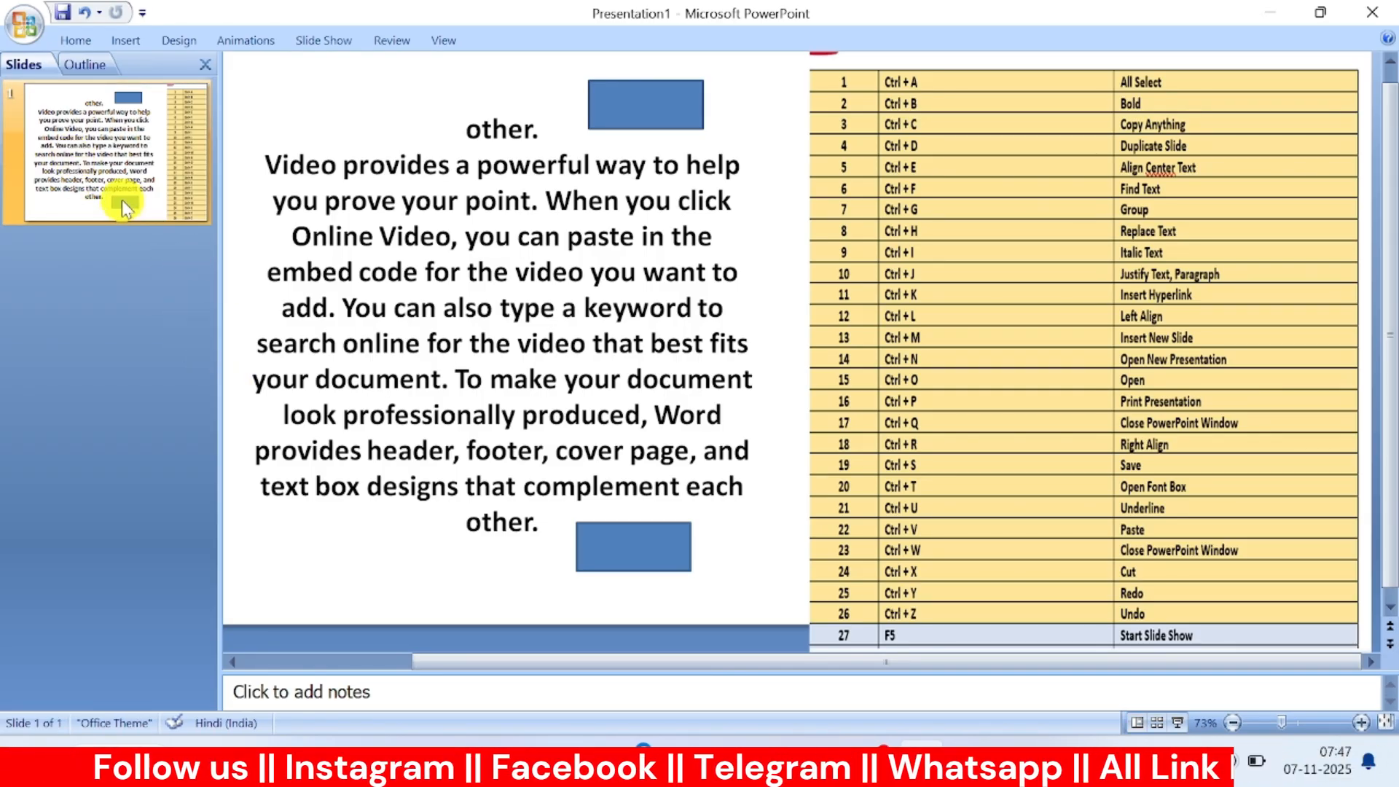
pyautogui.hotkey('ctrl', 'd')
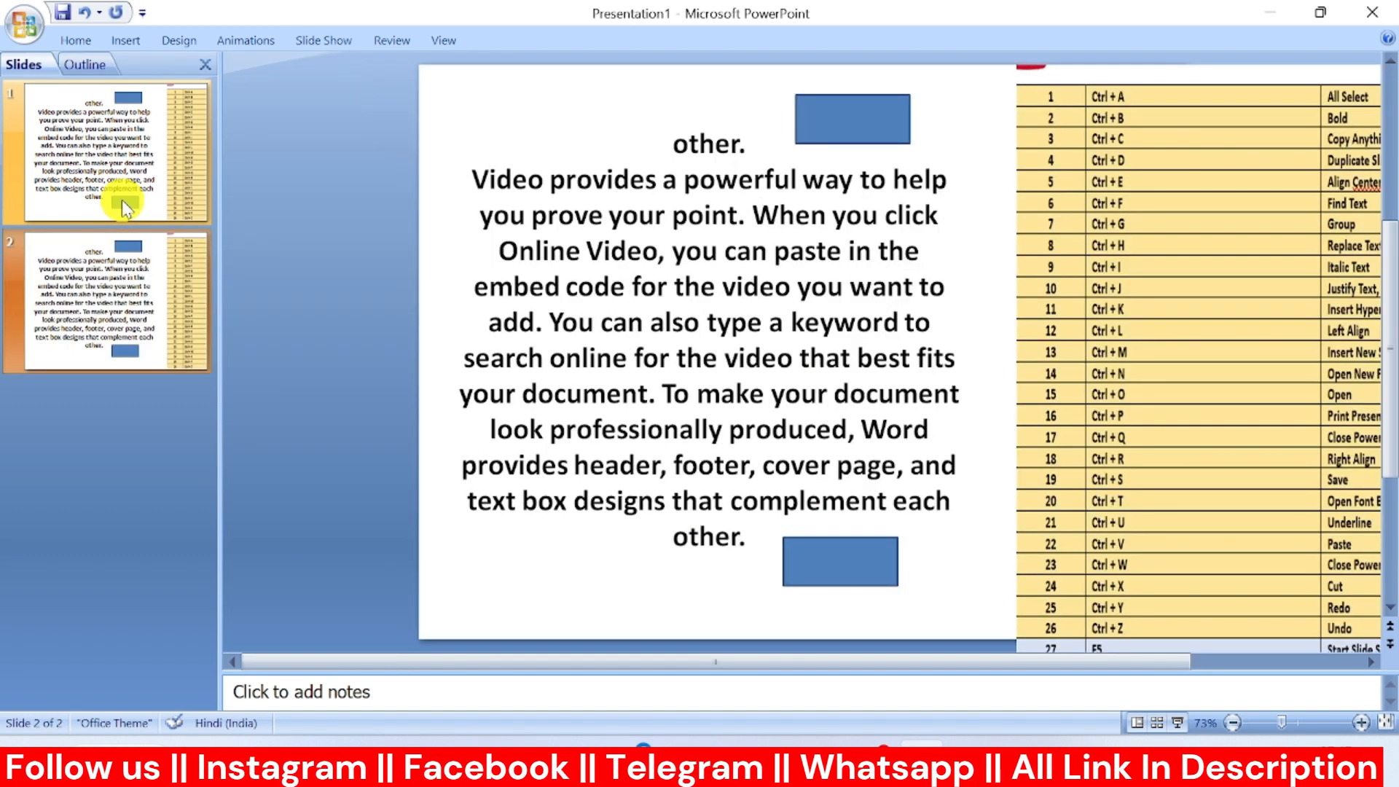
pyautogui.click(120, 199)
pyautogui.click(82, 228)
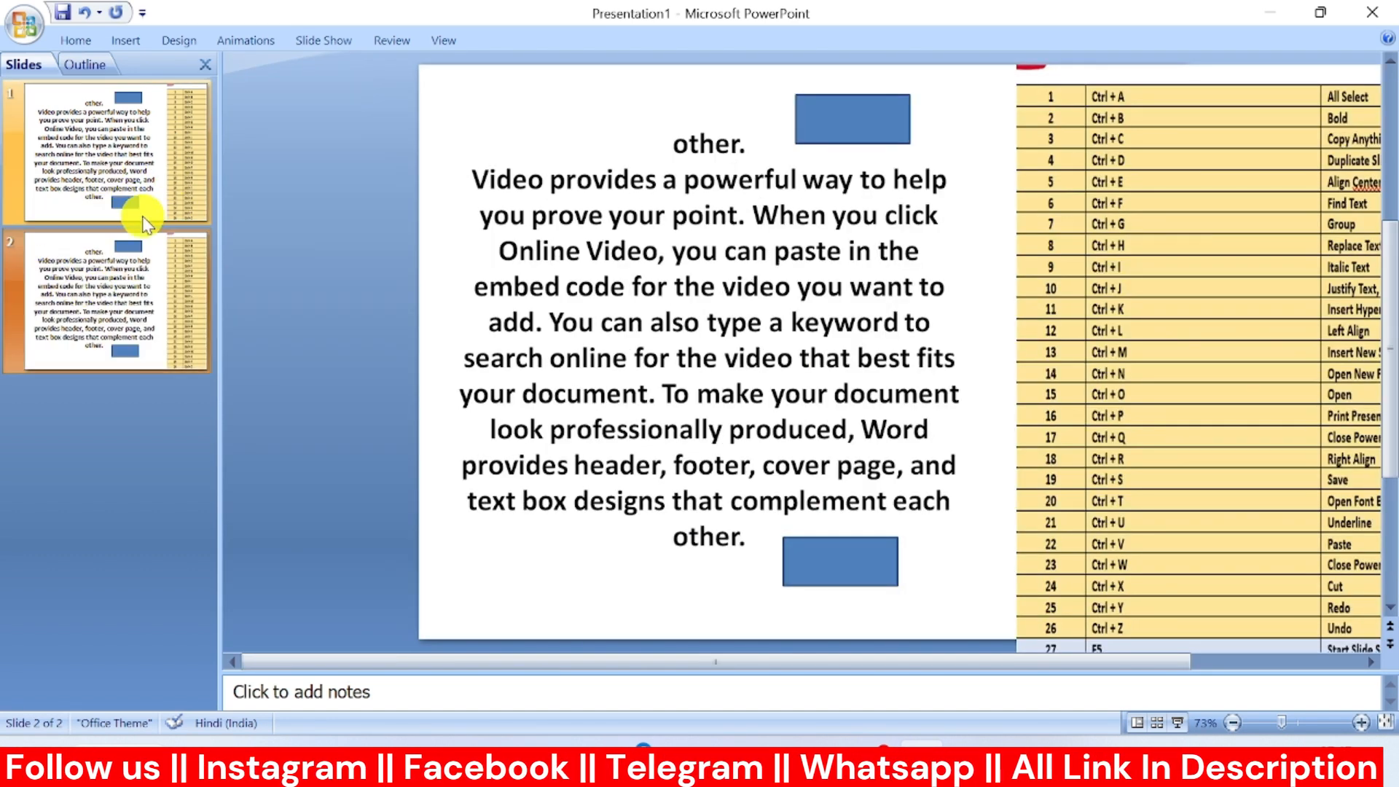